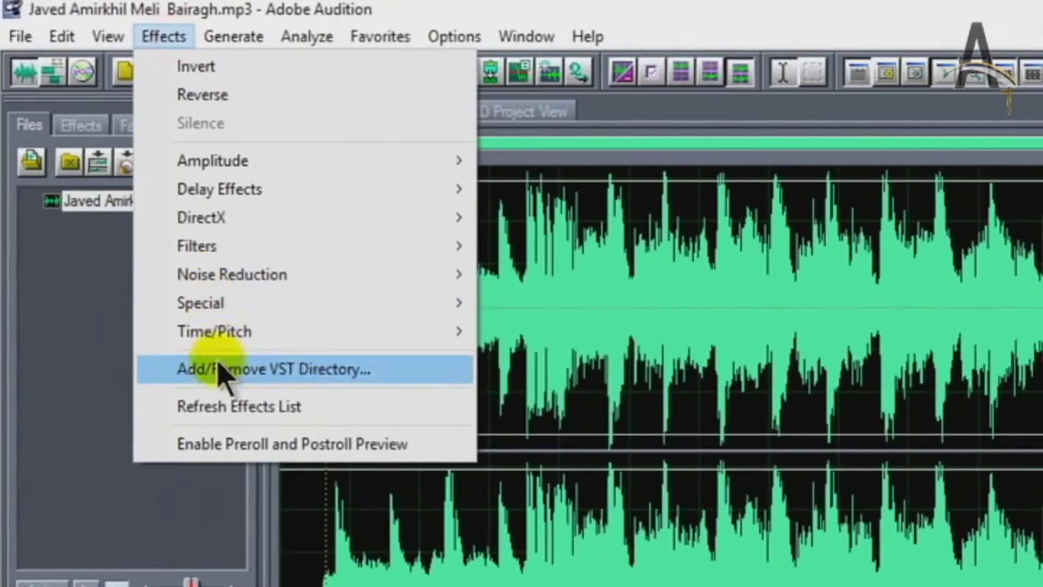
Open the Convolution effect for the song and cancel the impulse file chooser, loading no impulse
mouse_move(217, 314)
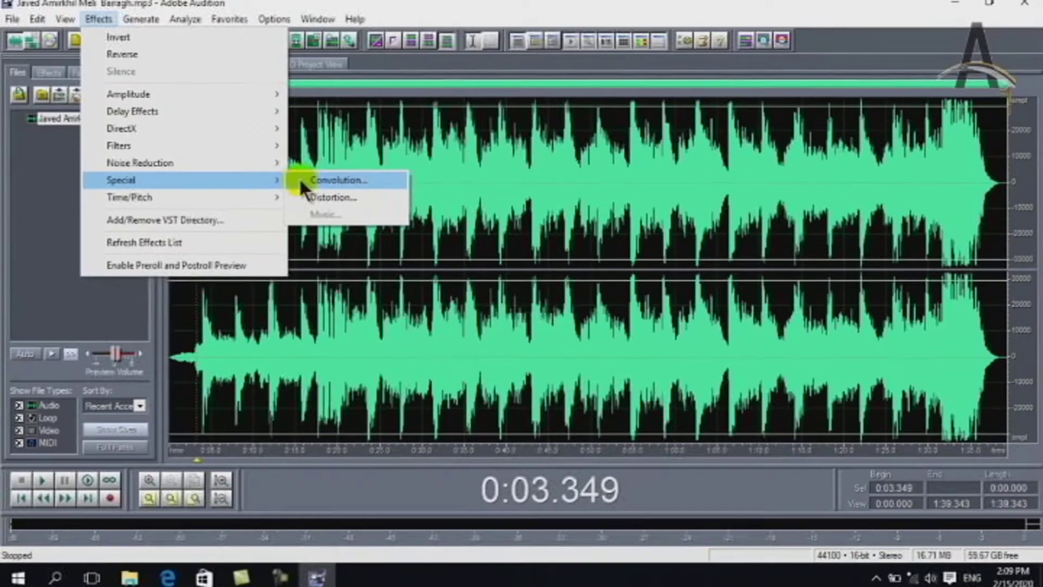
click(301, 181)
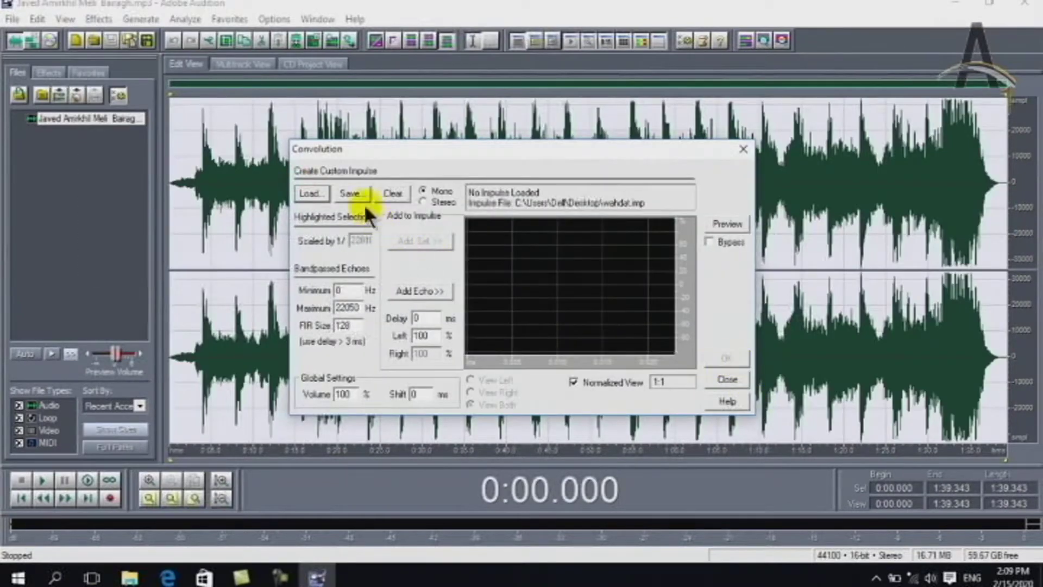
click(311, 194)
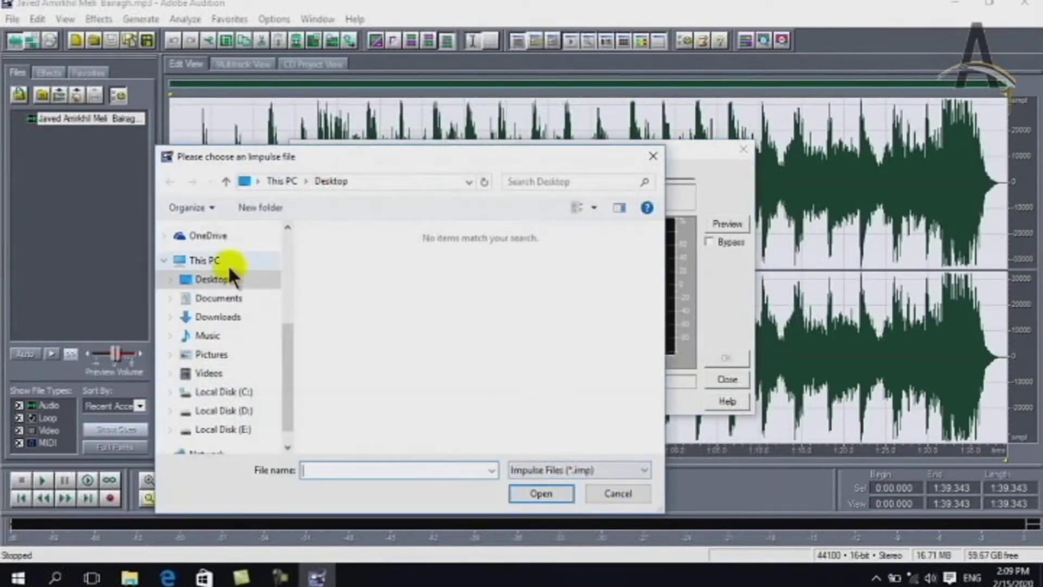
click(595, 495)
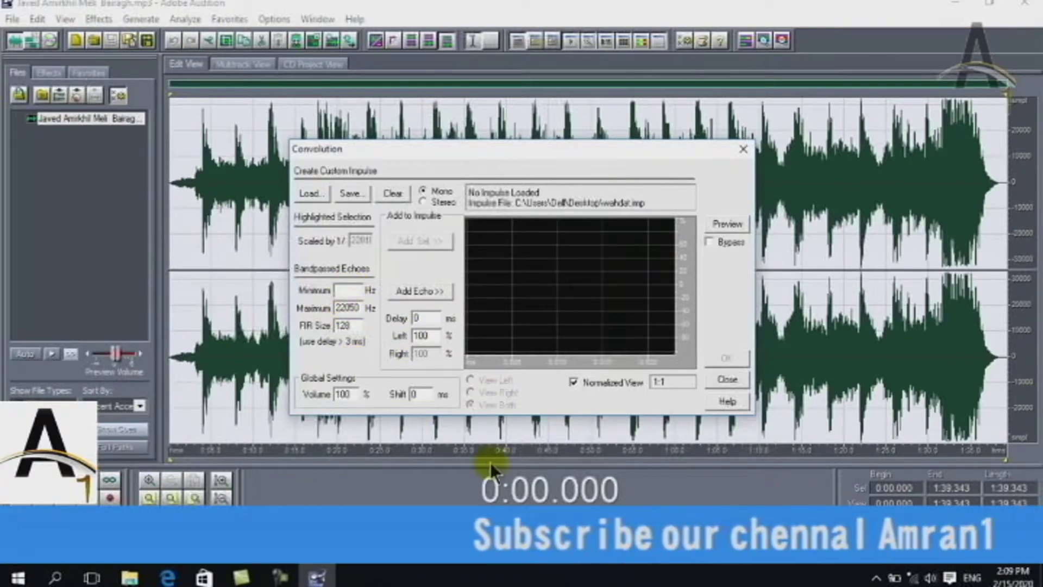
Close Convolution, preview the DirtyDrums, Distort Bass and 70s FuzzGuitar Distortion presets, then cancel
click(734, 382)
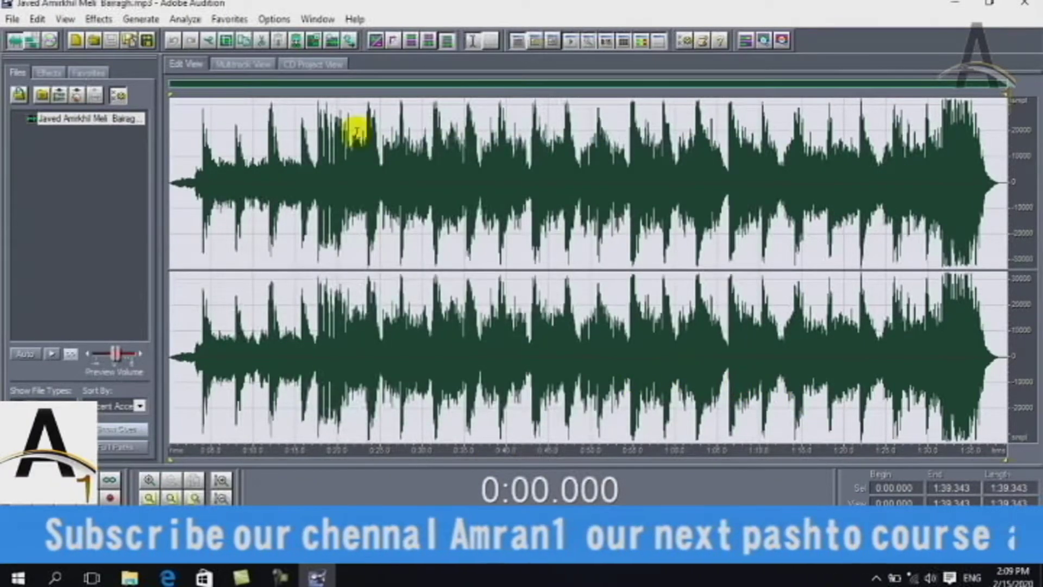
click(99, 18)
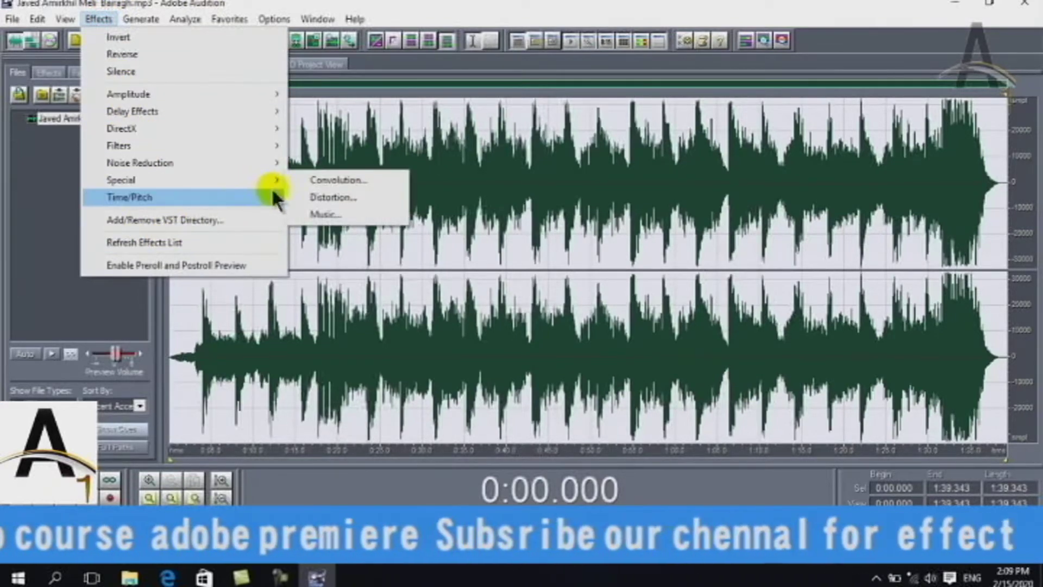
mouse_move(279, 178)
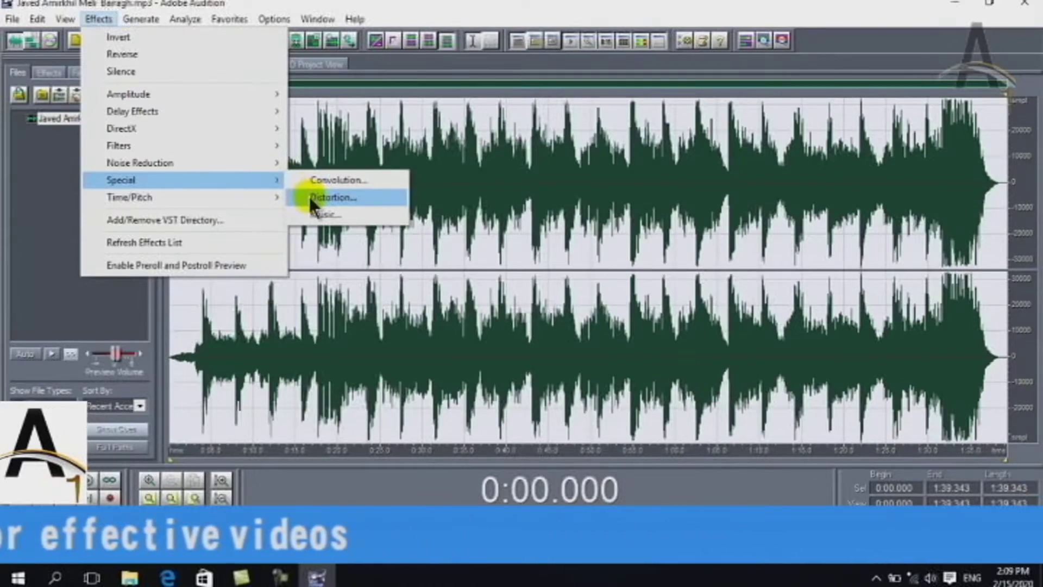
click(308, 196)
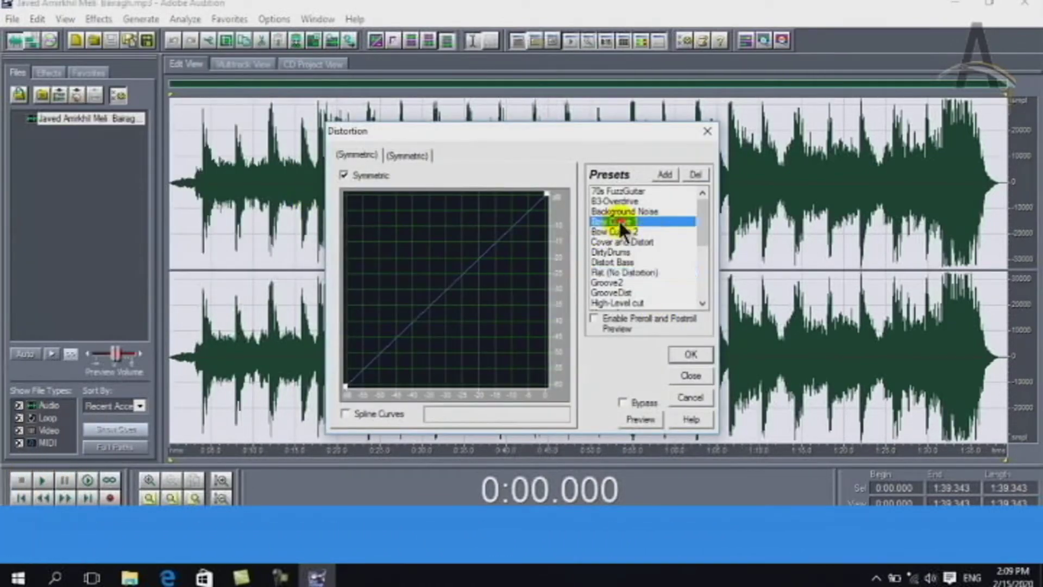
click(635, 414)
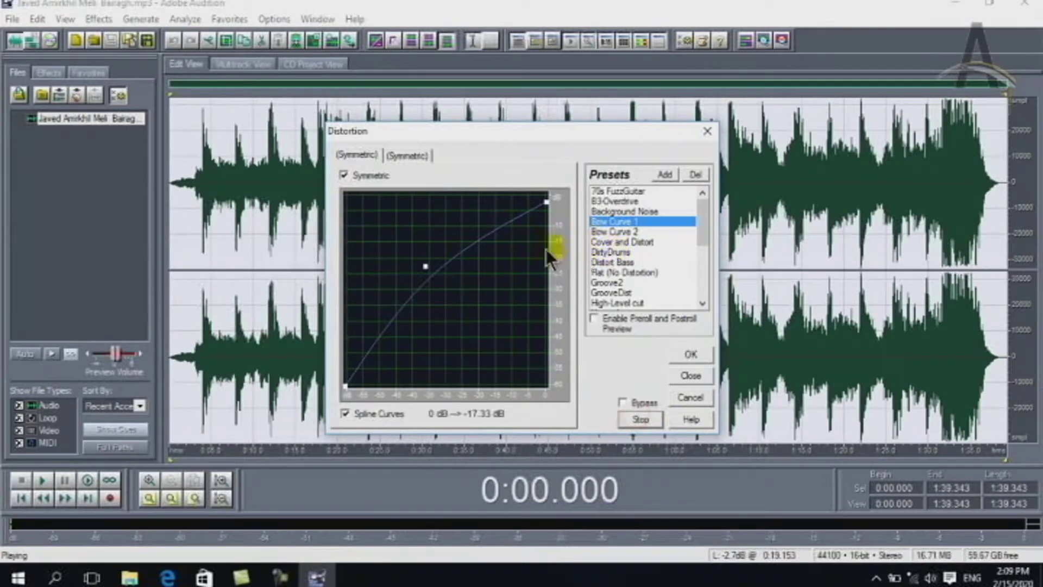
click(606, 252)
click(609, 263)
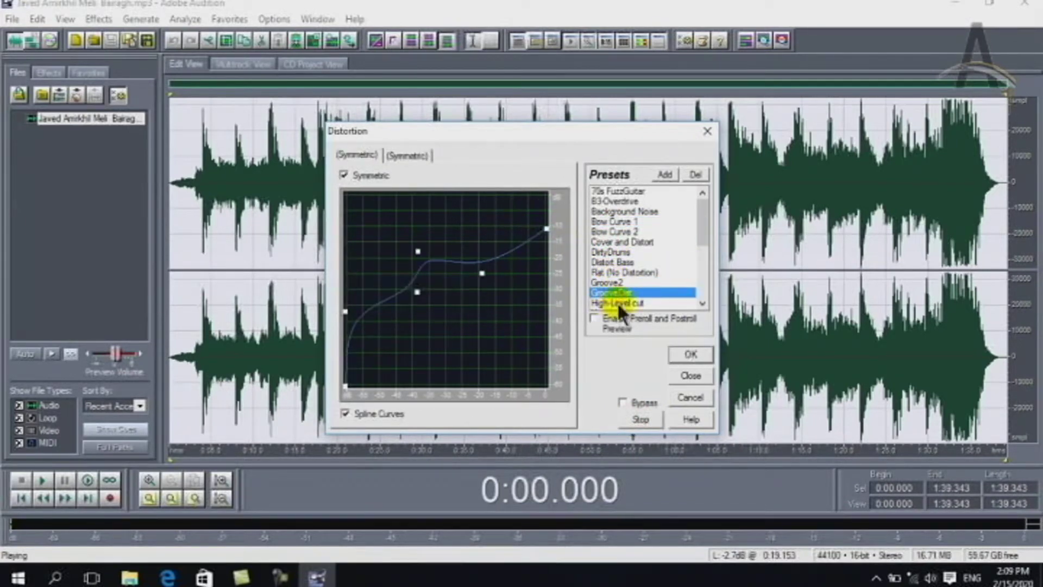
click(613, 191)
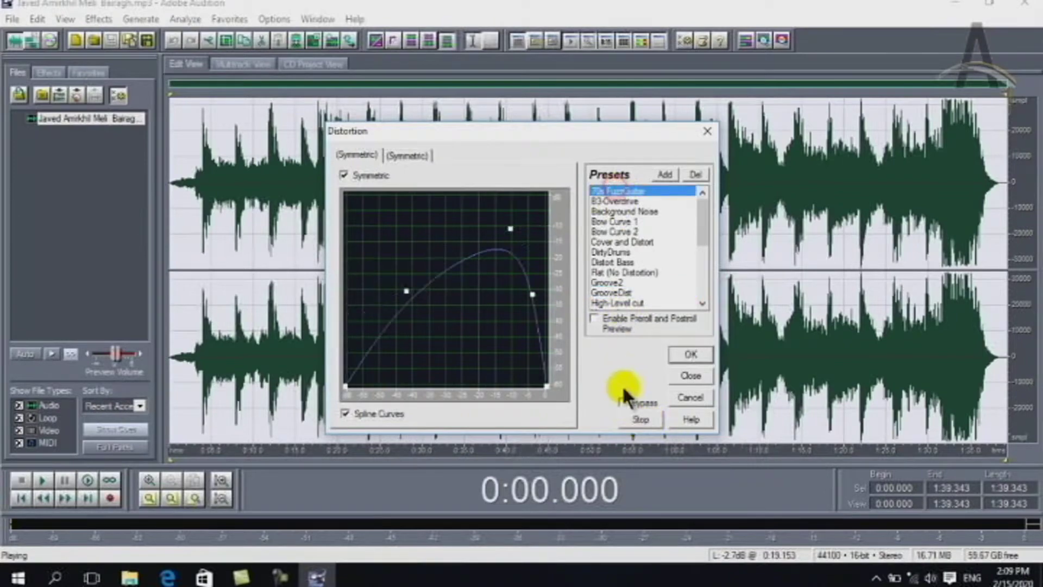
click(691, 398)
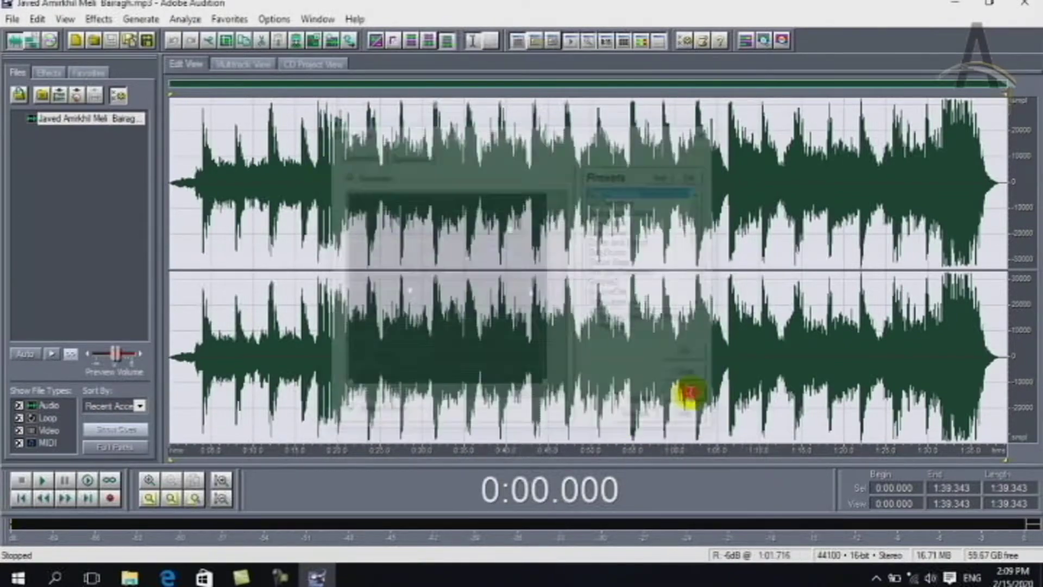
Dismiss the selection-too-long warning and close the Open file dialog without opening anything
click(89, 21)
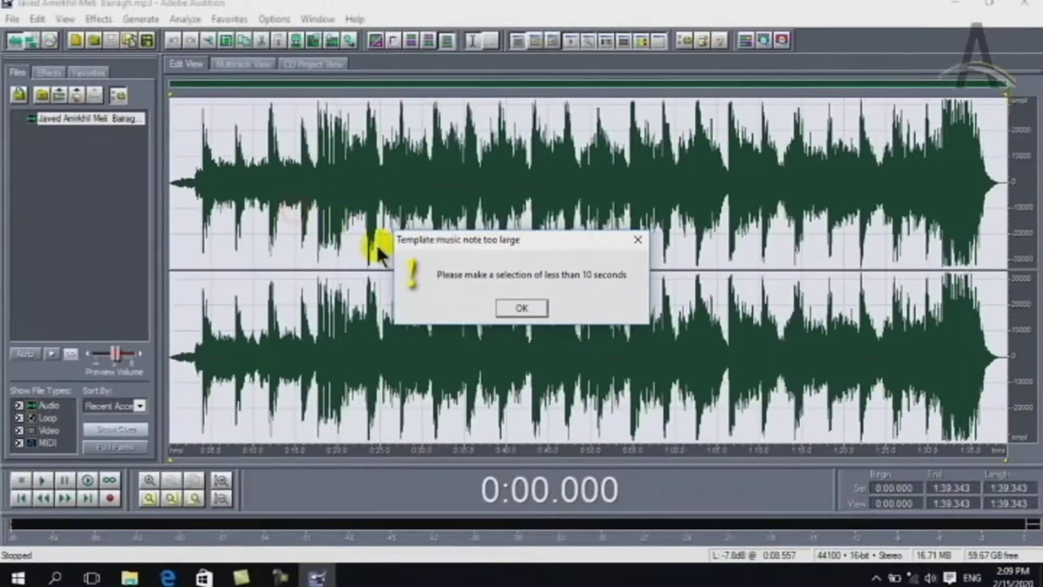
click(507, 308)
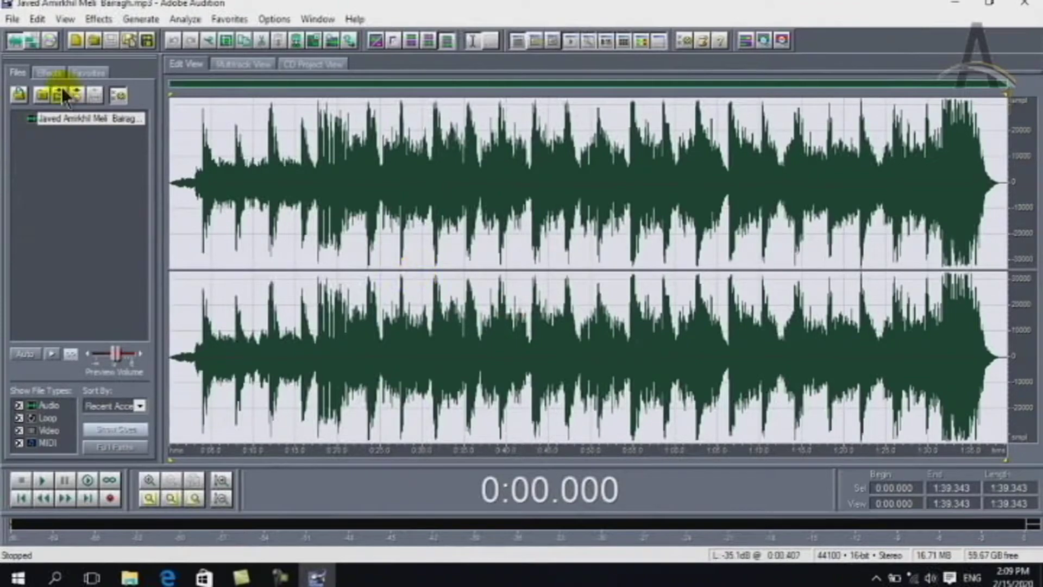
click(12, 18)
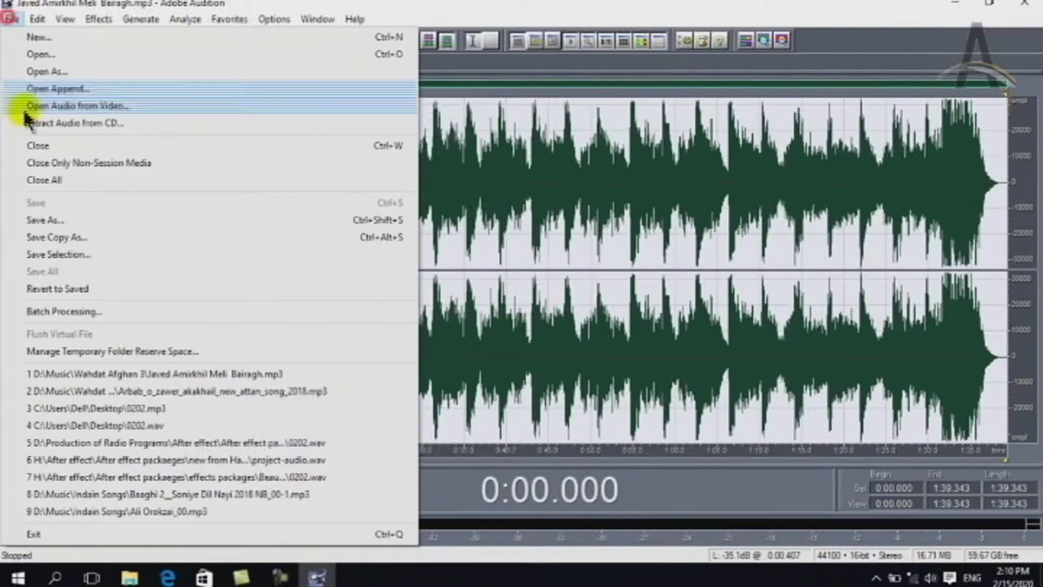
click(24, 50)
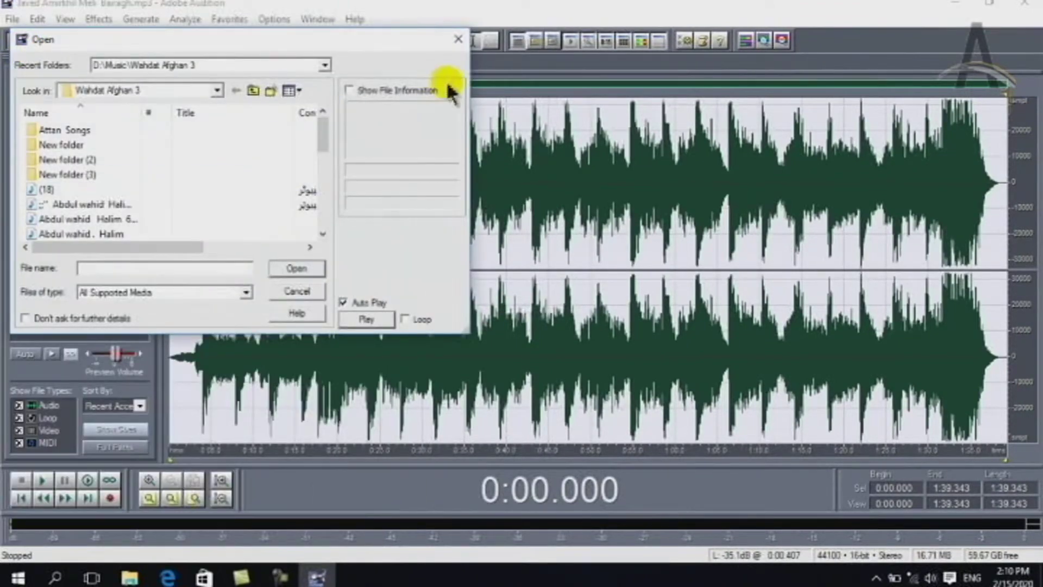
click(456, 40)
Create a new Untitled waveform with default settings and record about 6.8 seconds of audio
click(12, 18)
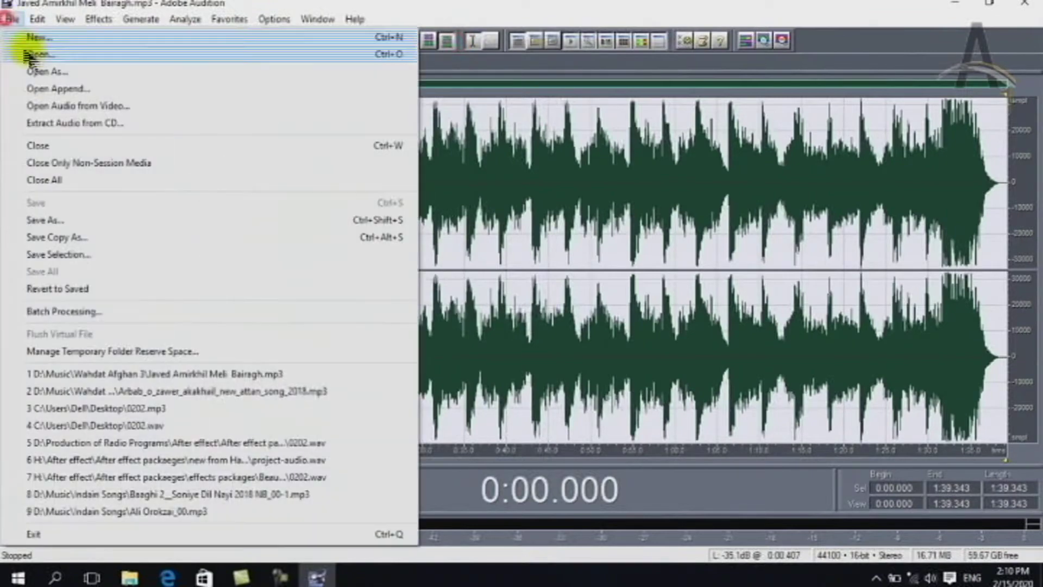
click(31, 38)
click(610, 319)
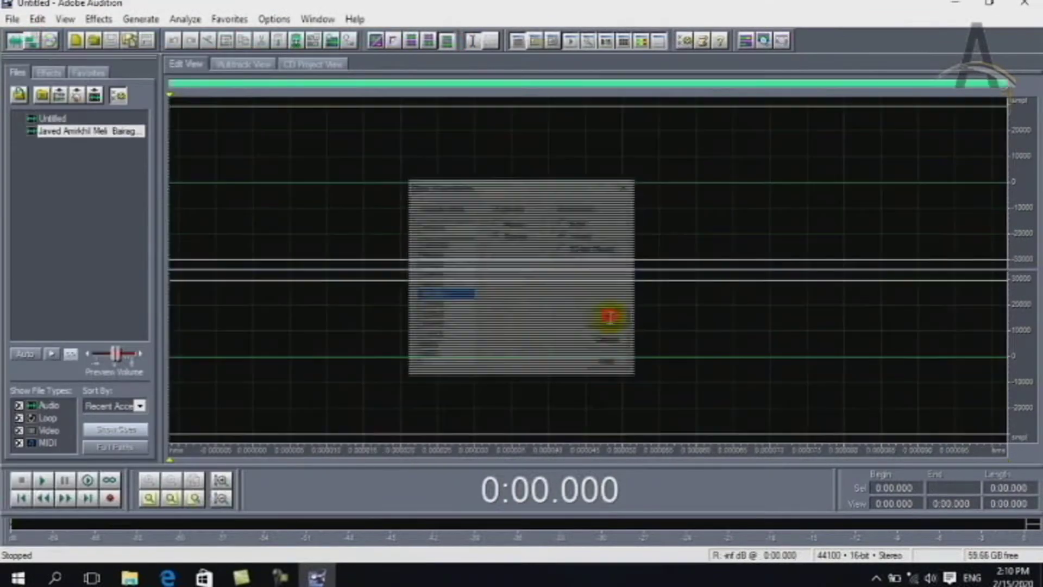
click(111, 497)
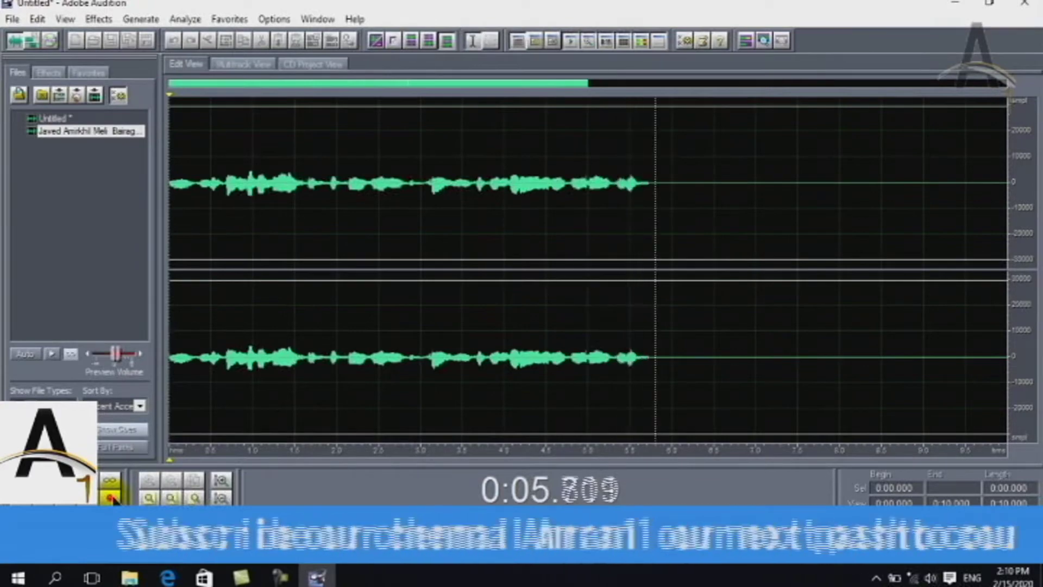
click(55, 480)
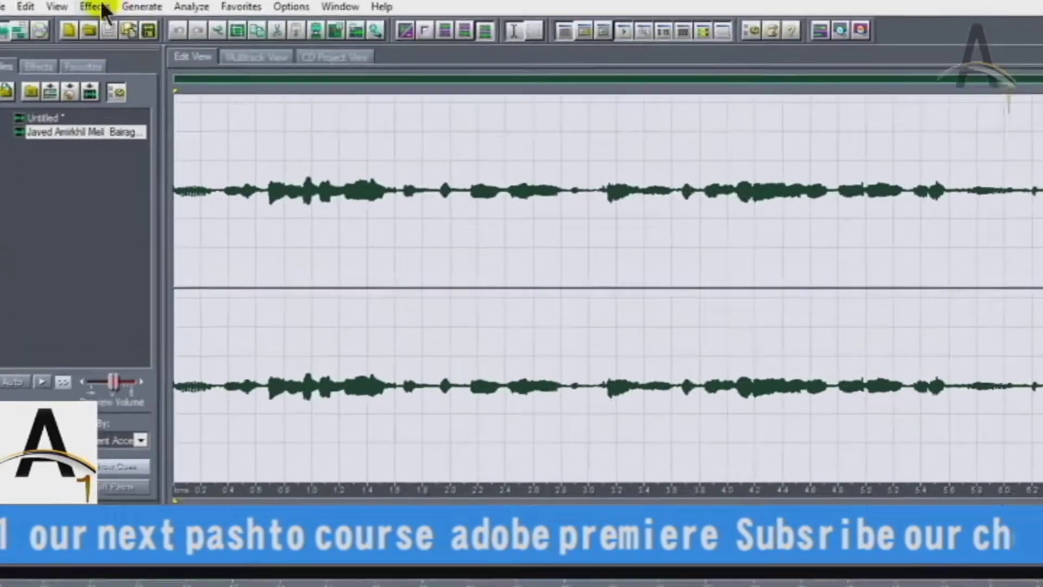
Open the Music effect and place whole and half notes at the start of the staff
click(98, 19)
mouse_move(201, 174)
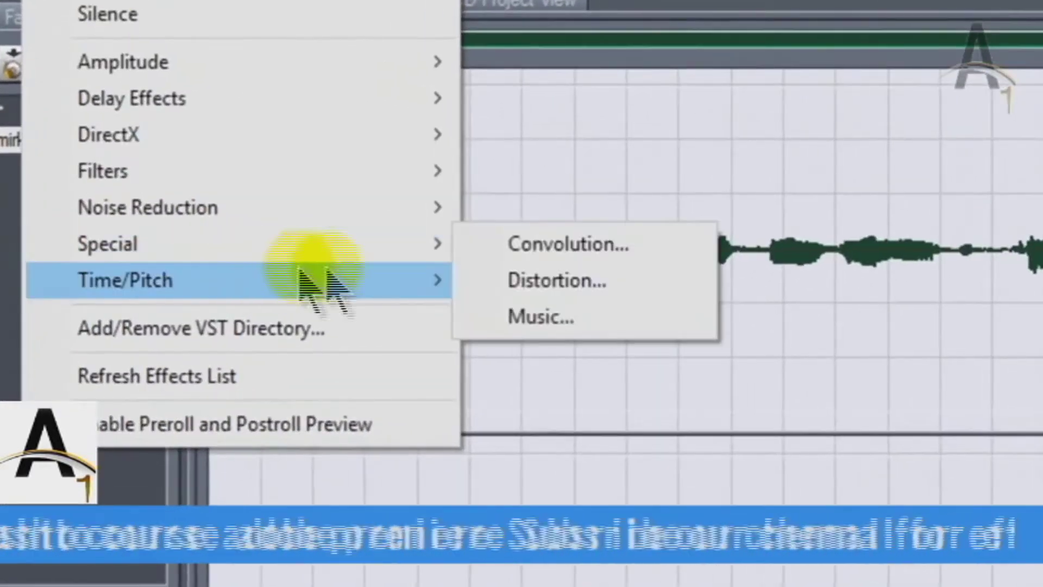
mouse_move(441, 250)
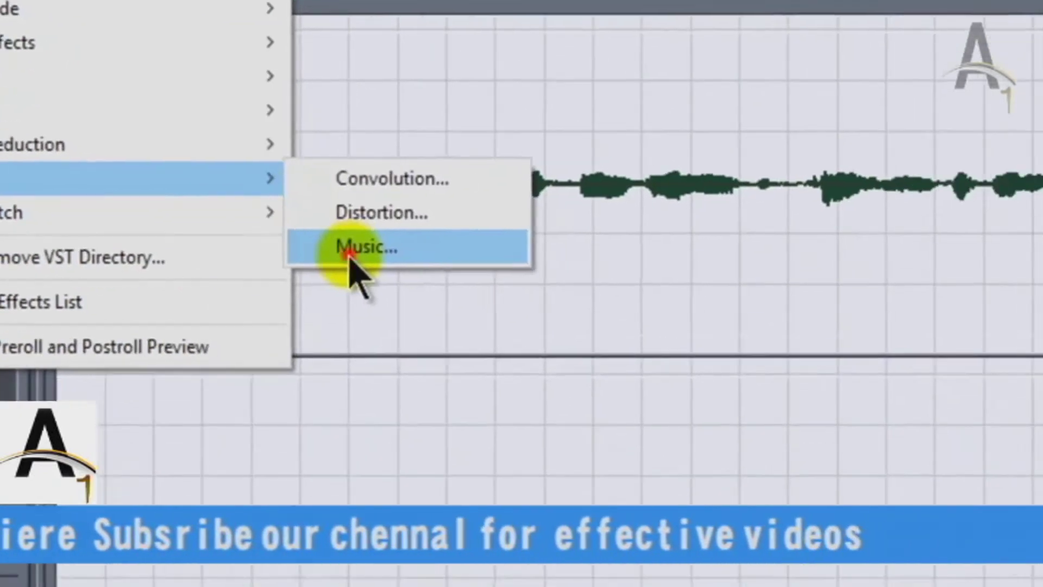
click(350, 254)
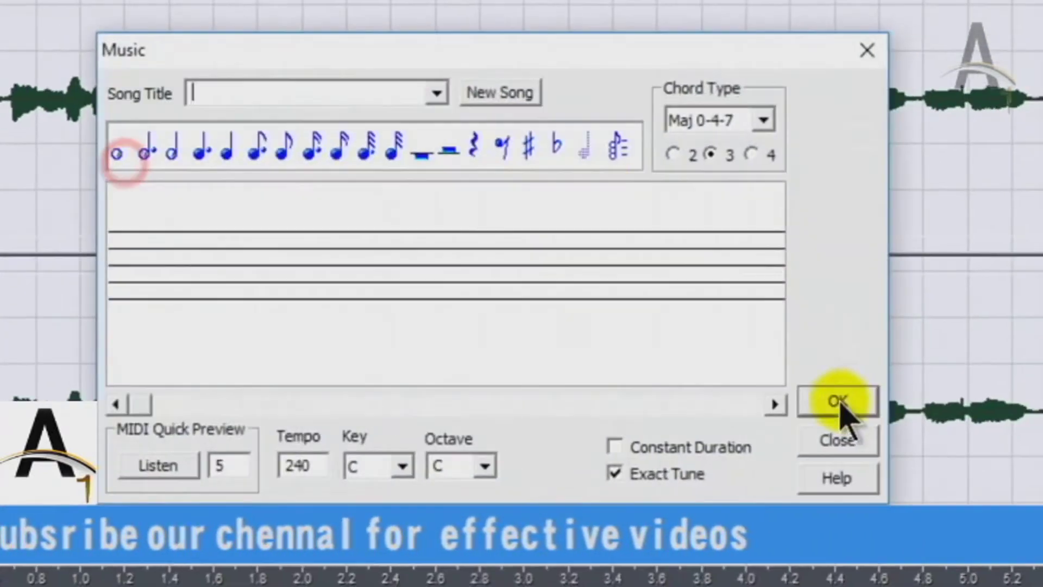
click(118, 148)
click(145, 148)
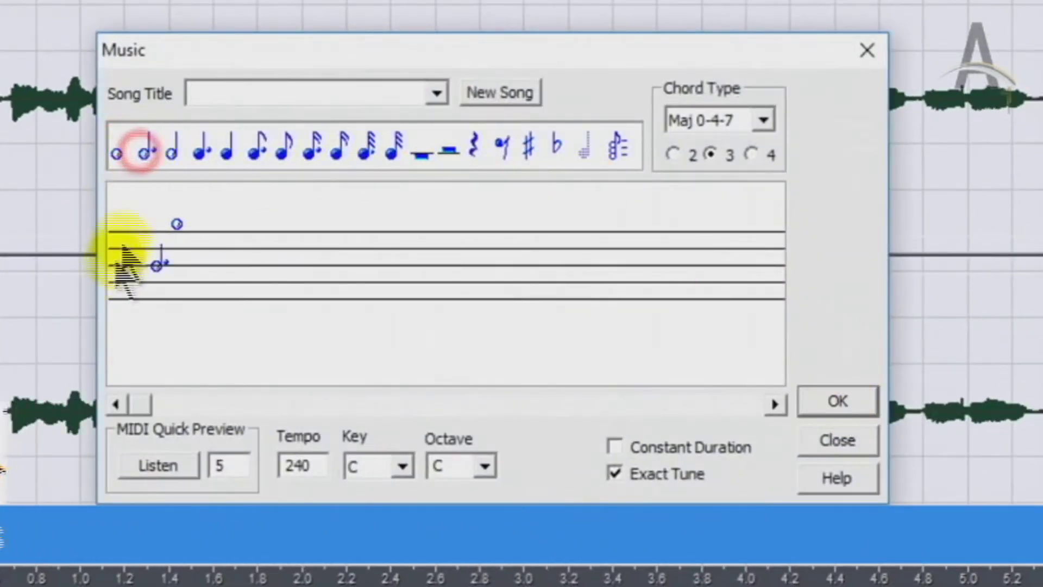
click(172, 148)
click(142, 272)
Add dotted quarter, quarter, dotted eighth, sixteenth and sixty-fourth notes, then generate the melody
click(179, 242)
click(227, 148)
click(212, 242)
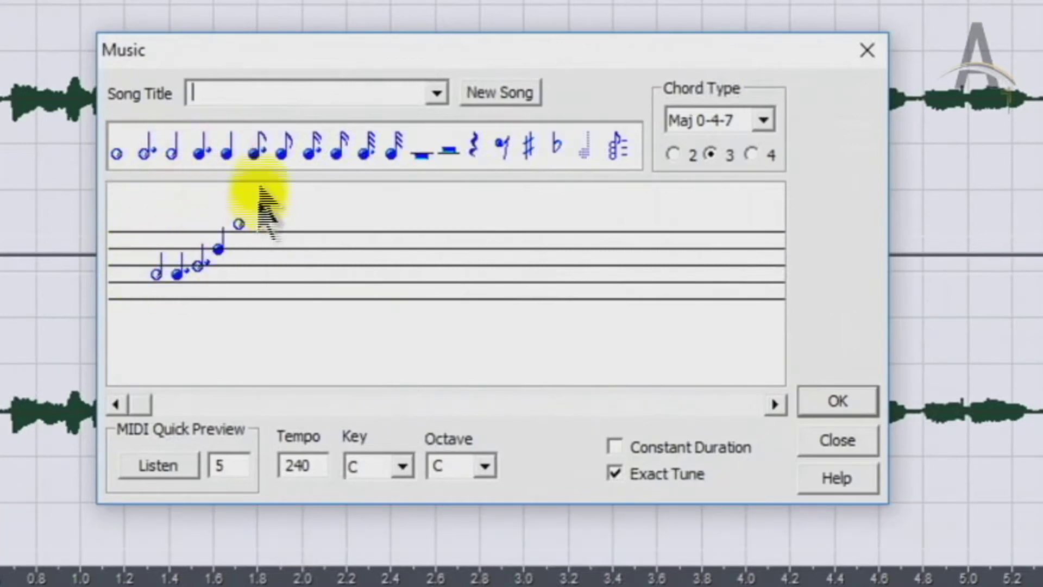
click(219, 281)
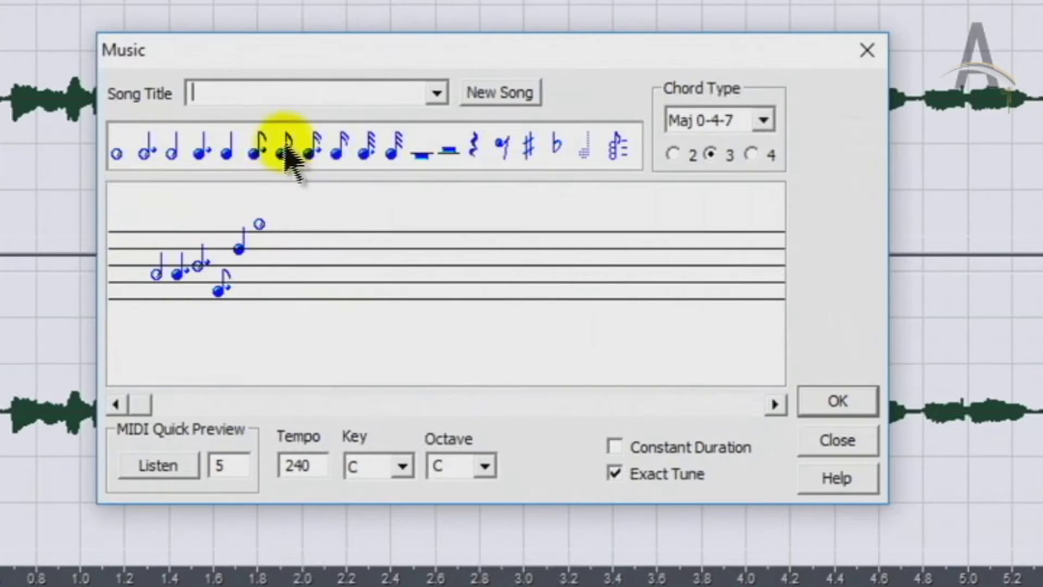
click(344, 145)
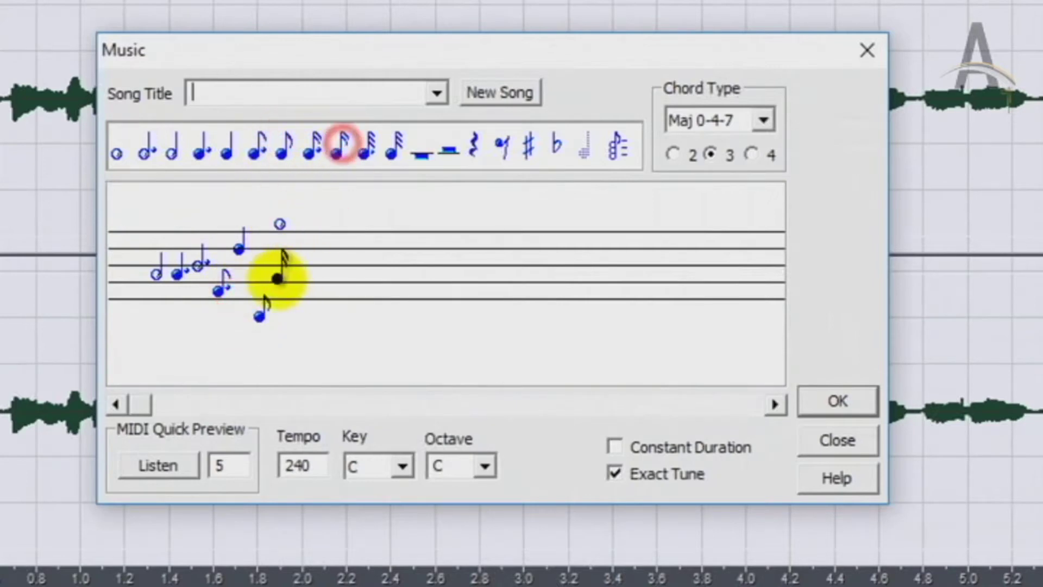
click(280, 277)
click(282, 265)
click(390, 149)
click(231, 288)
click(339, 147)
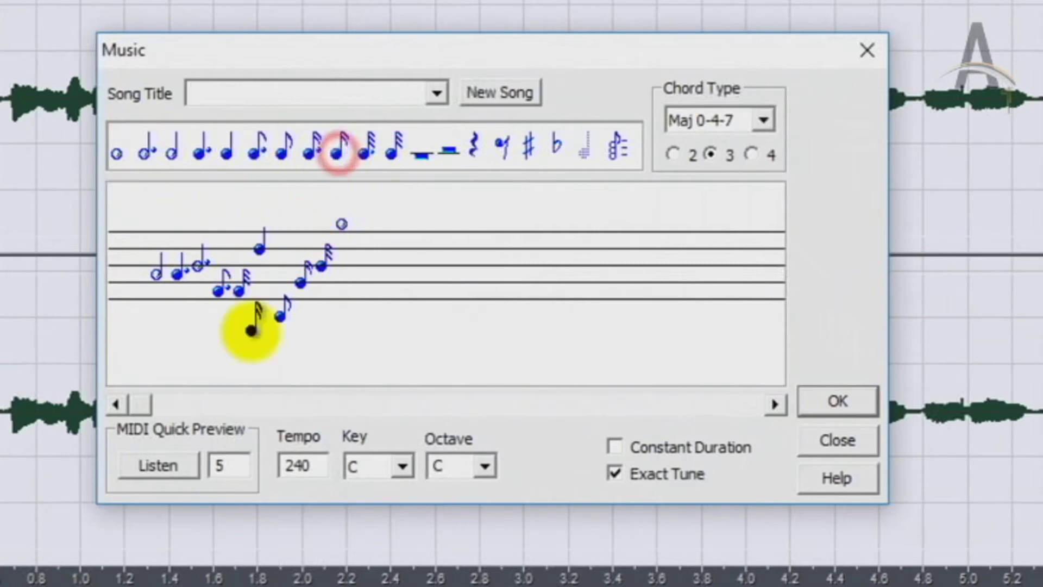
click(257, 325)
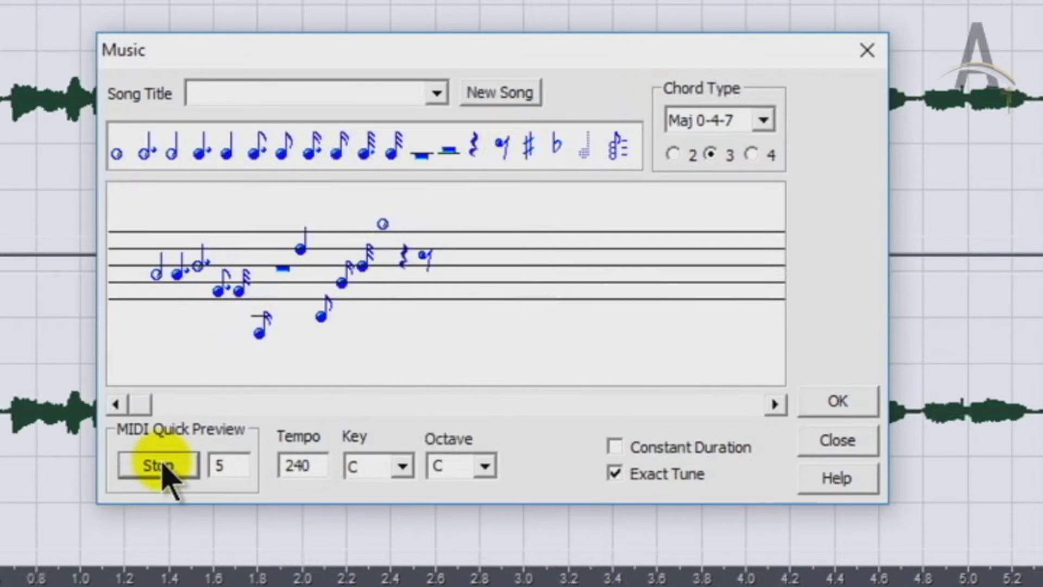
click(834, 416)
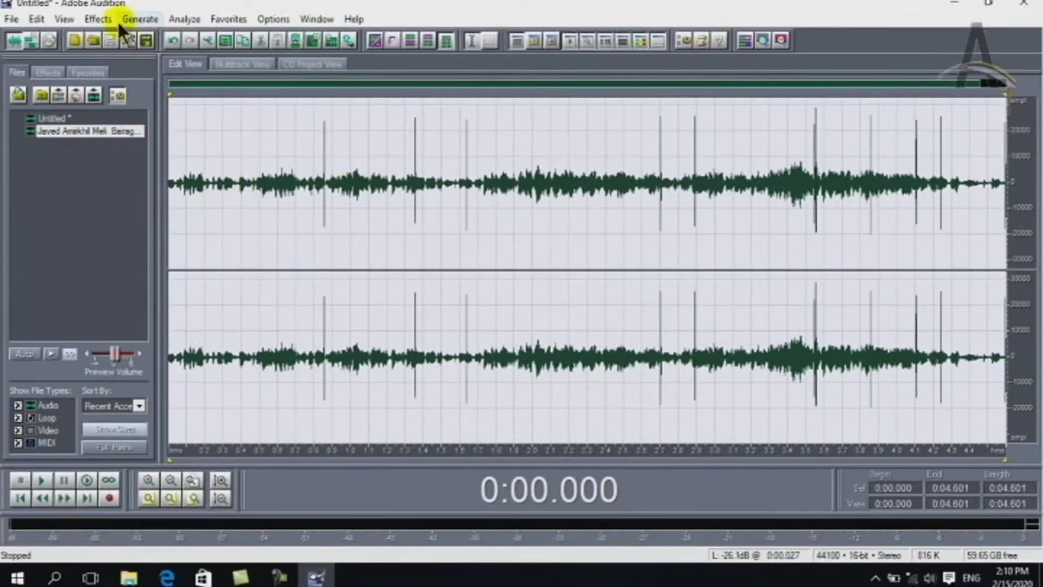
Preview the Being Spun In Circles and Drippy Doppler Shifter presets, then cancel without applying
click(98, 19)
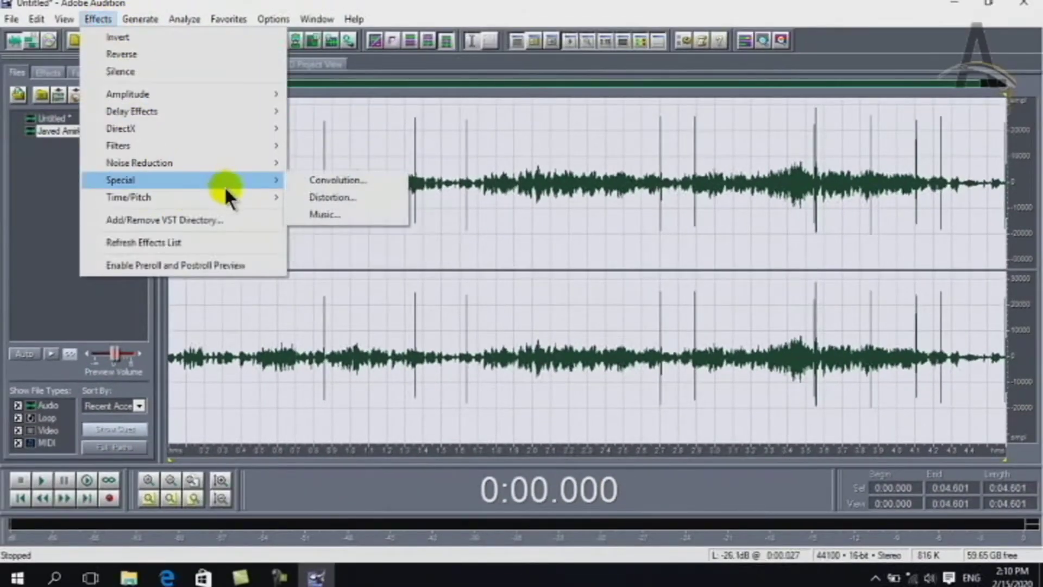
mouse_move(226, 197)
click(302, 196)
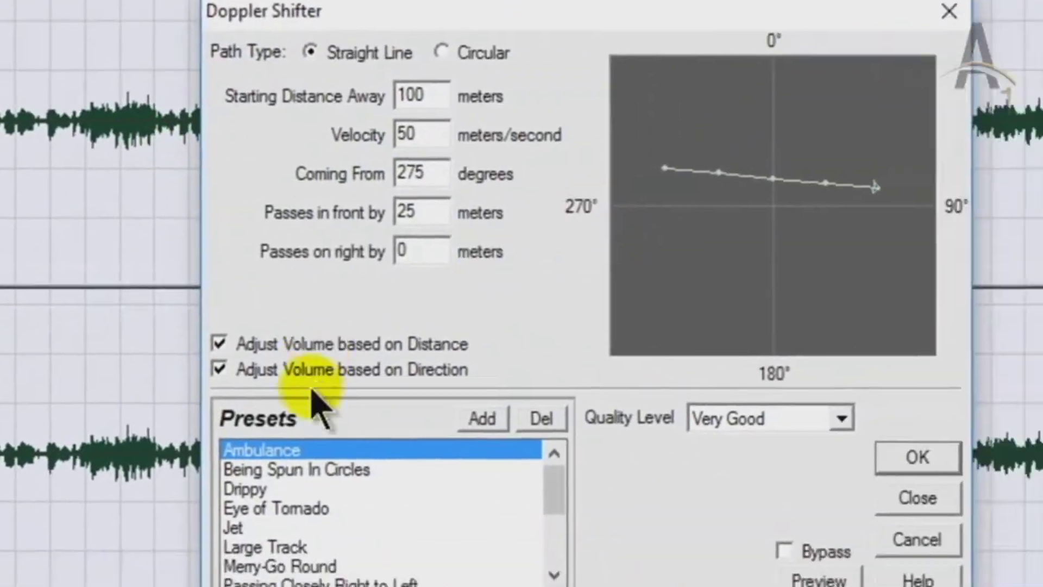
click(619, 535)
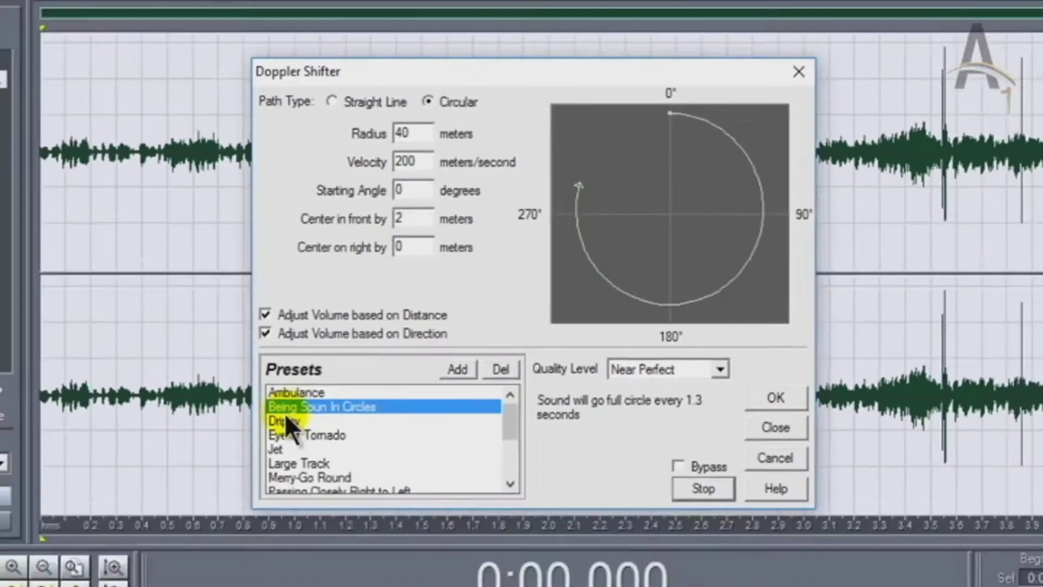
click(204, 480)
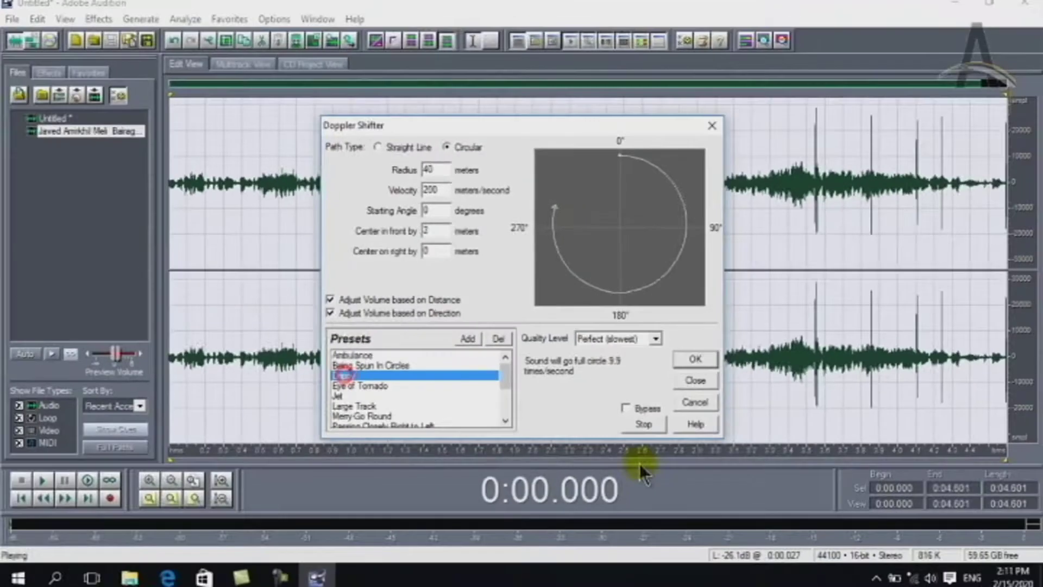
click(693, 402)
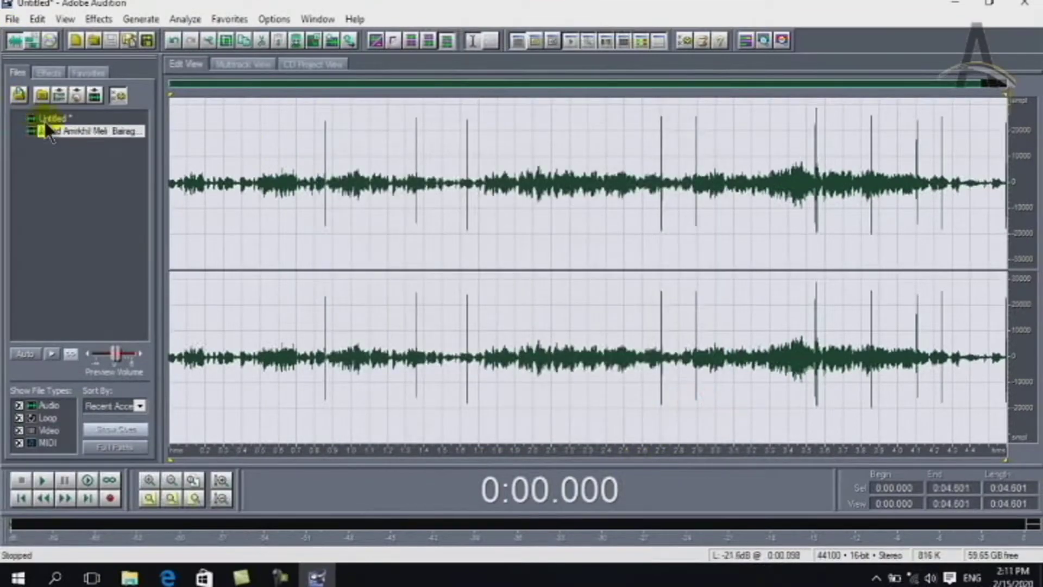
Switch to the song and preview the Squirrely and Down a Whole Step Pitch Bender presets, then cancel
double_click(48, 131)
click(90, 19)
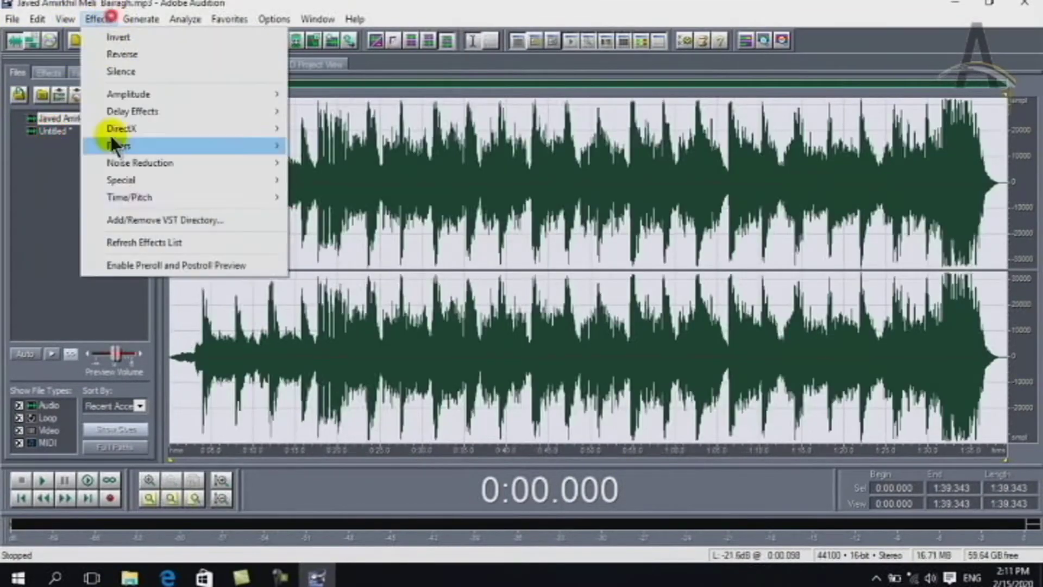
mouse_move(285, 199)
click(342, 216)
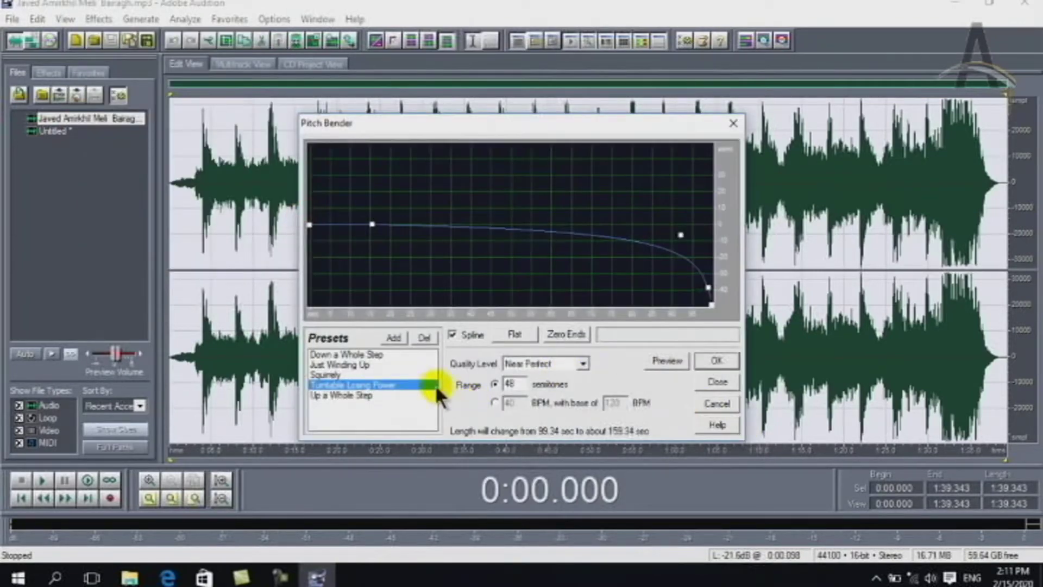
click(424, 375)
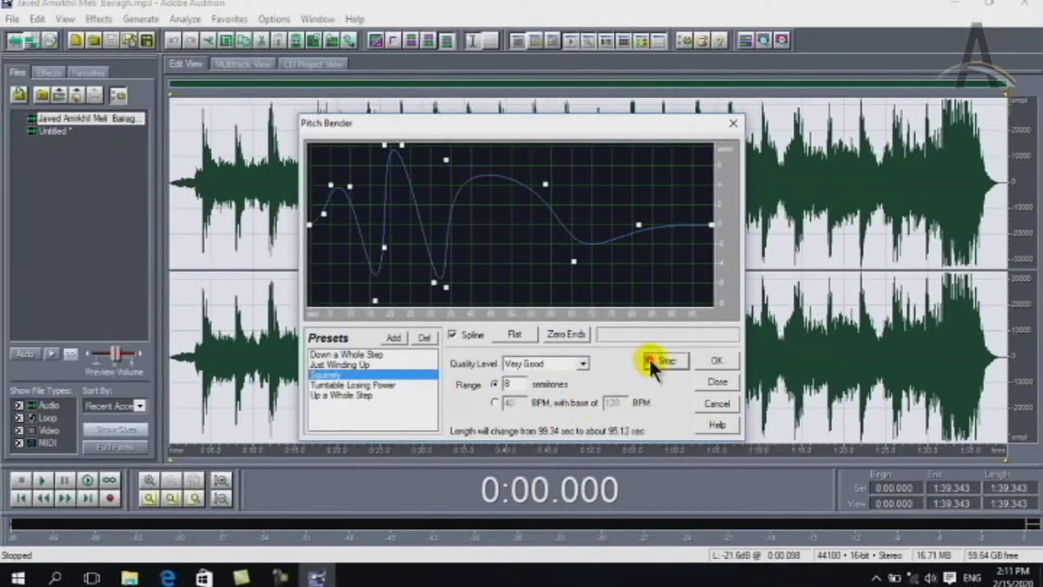
click(353, 354)
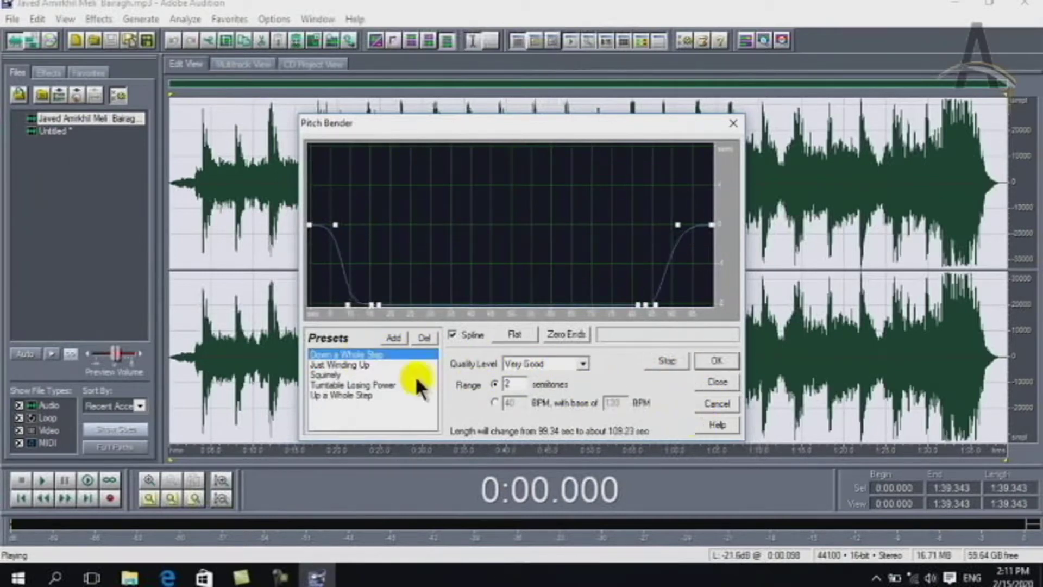
click(718, 404)
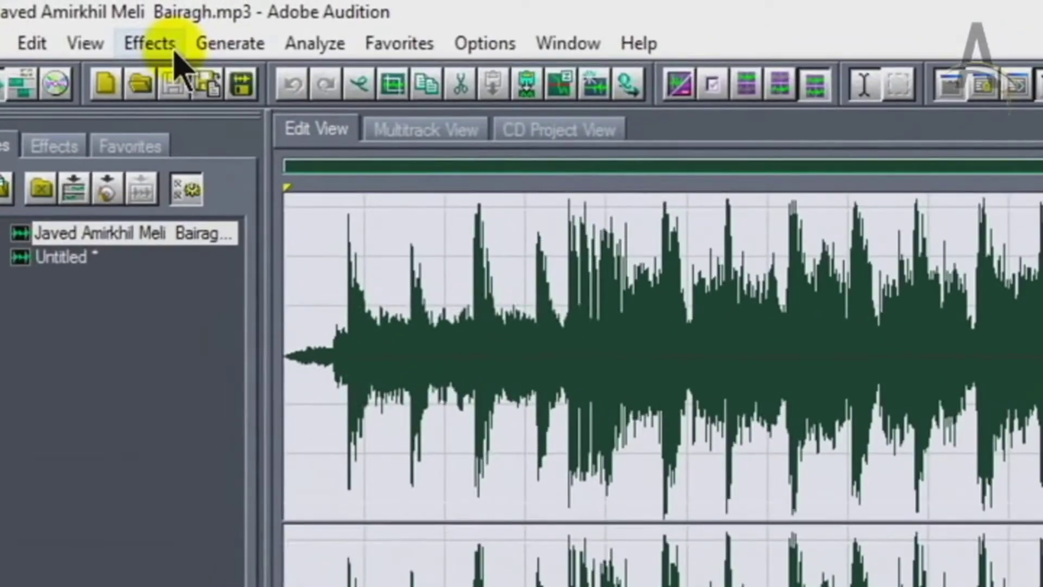
click(82, 45)
mouse_move(139, 43)
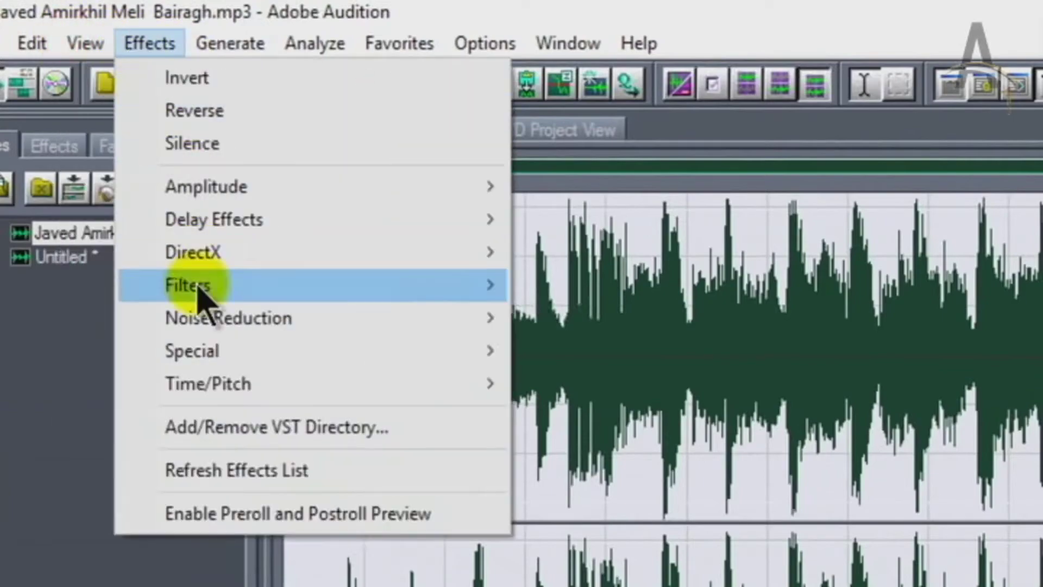
mouse_move(310, 389)
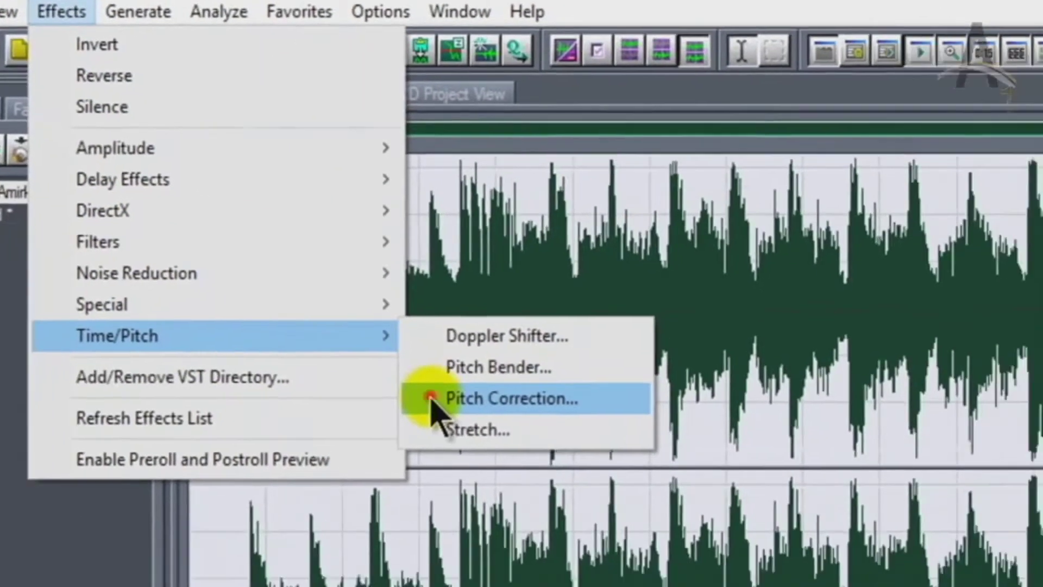
click(563, 450)
click(308, 455)
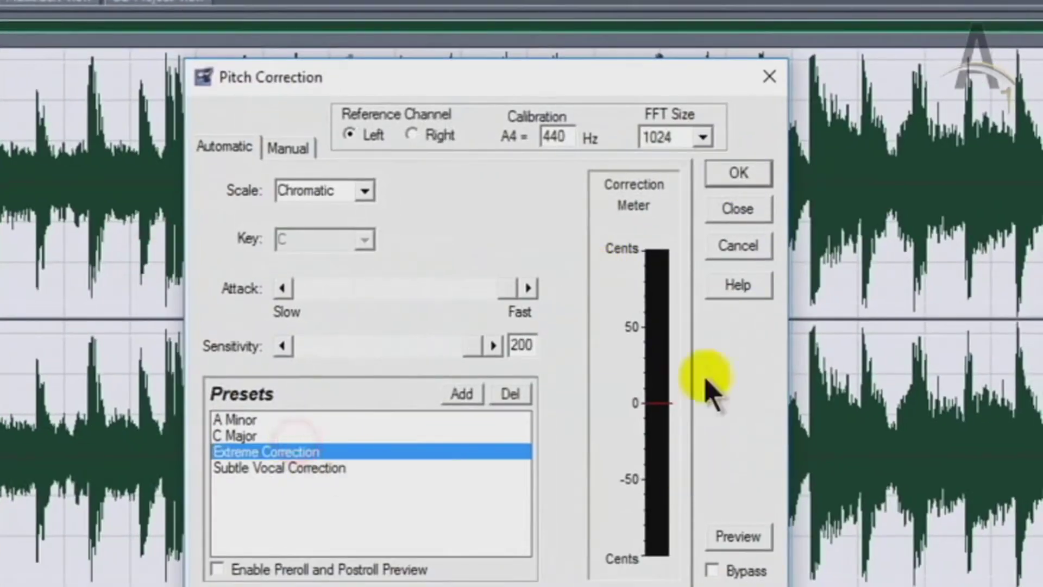
click(731, 546)
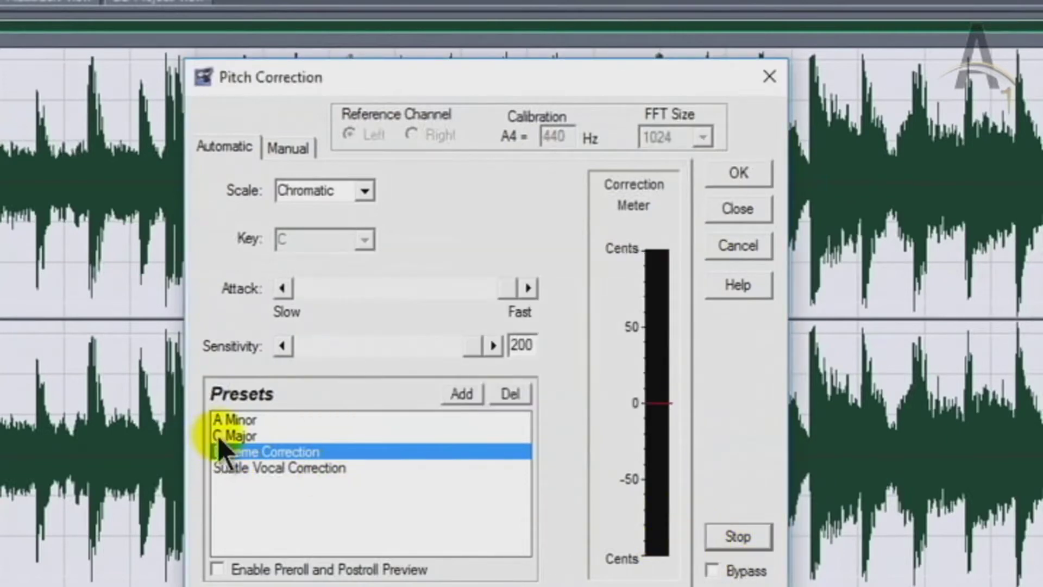
click(234, 436)
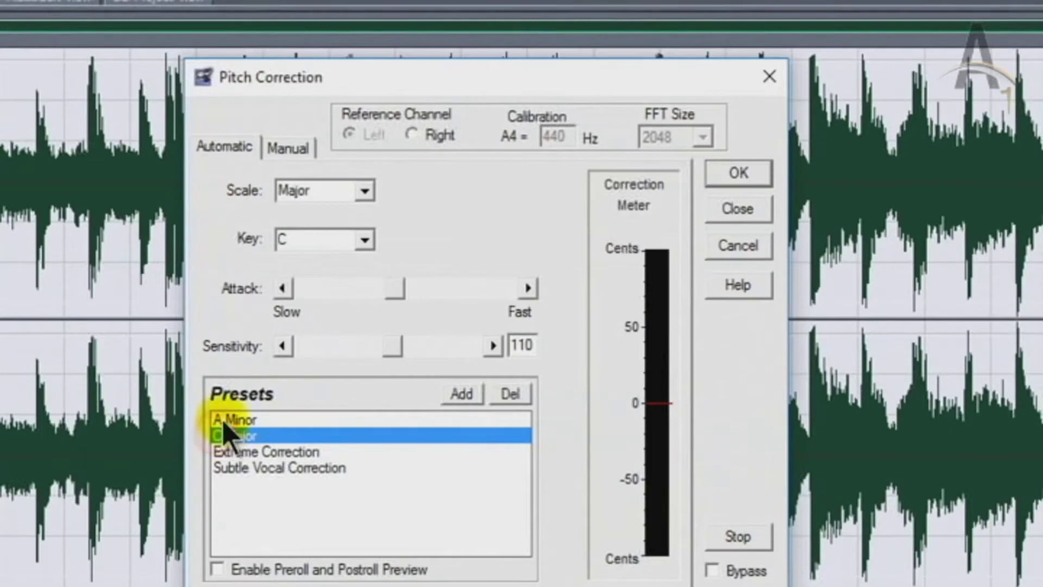
click(225, 419)
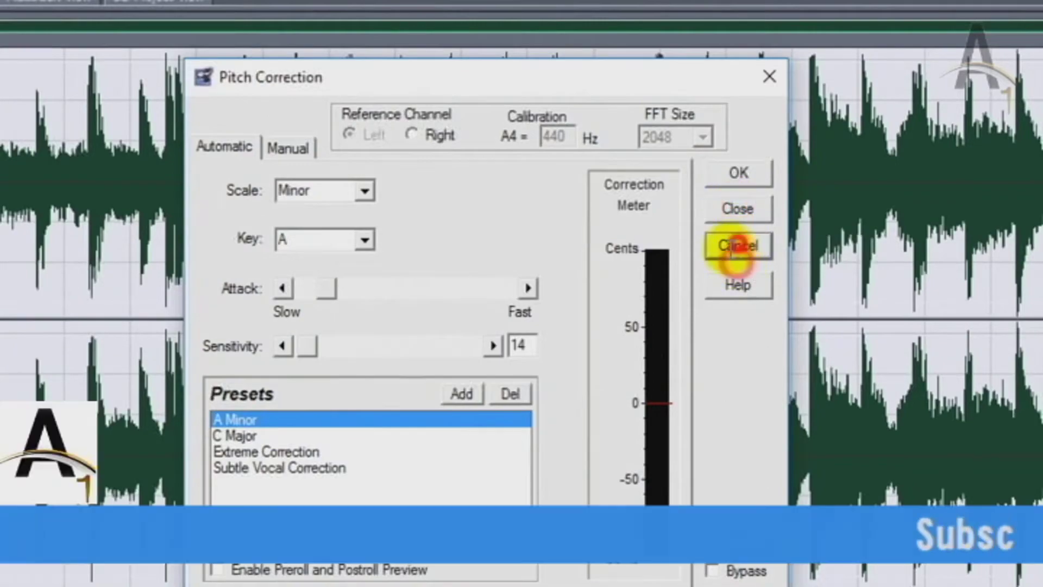
click(737, 248)
click(70, 10)
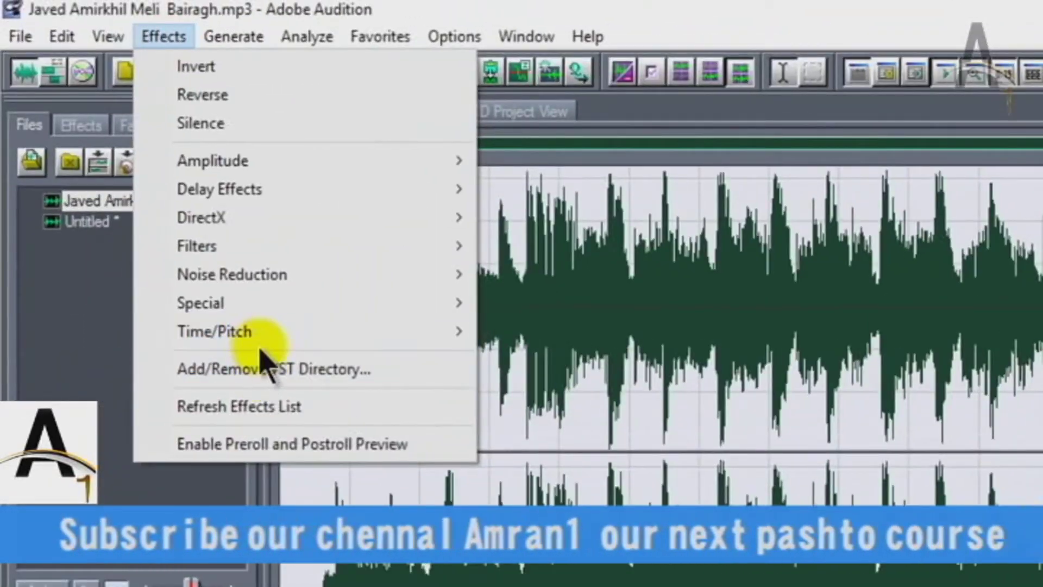
mouse_move(364, 335)
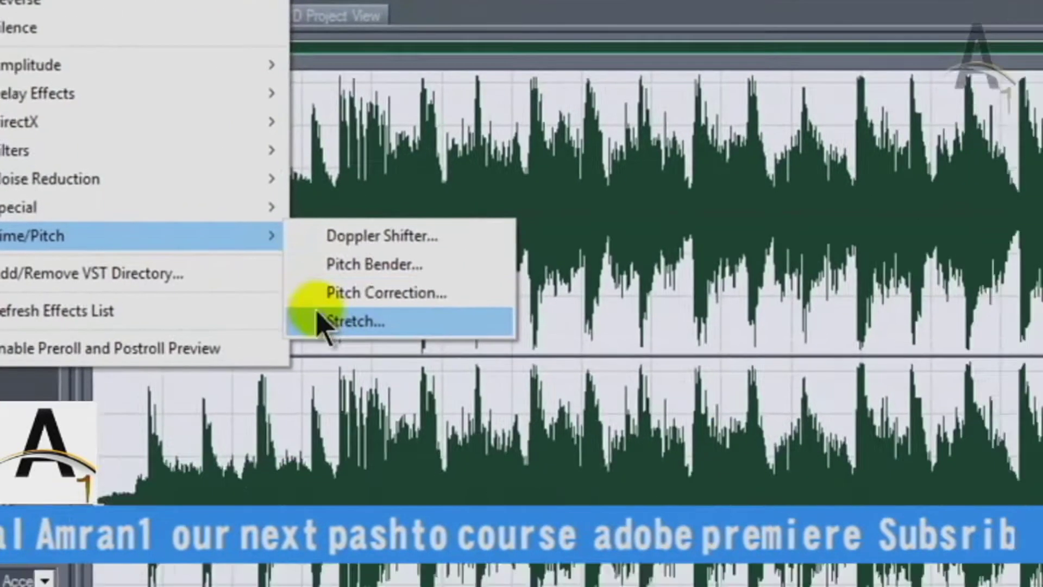
click(321, 324)
click(679, 194)
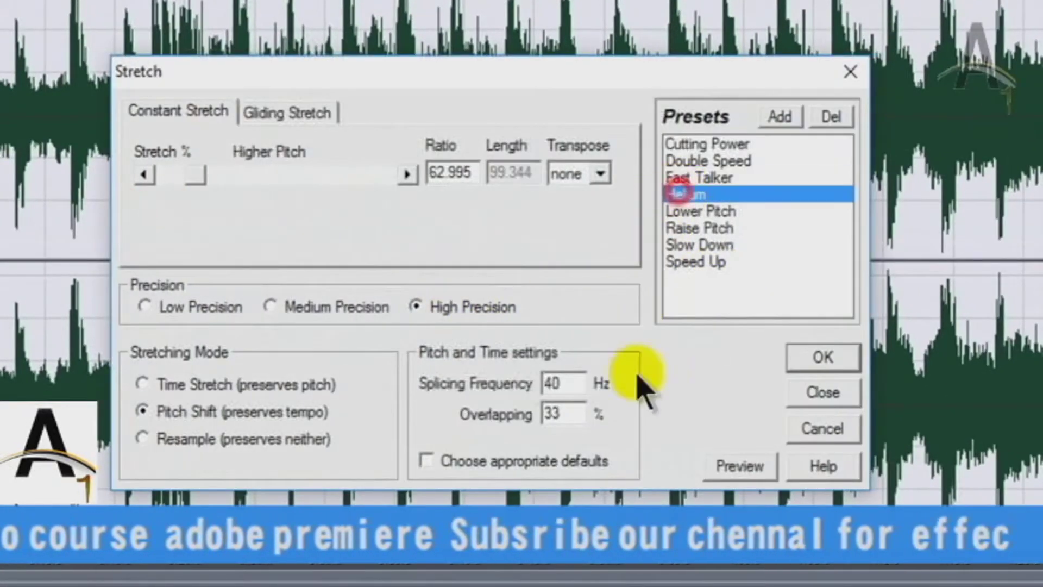
click(739, 465)
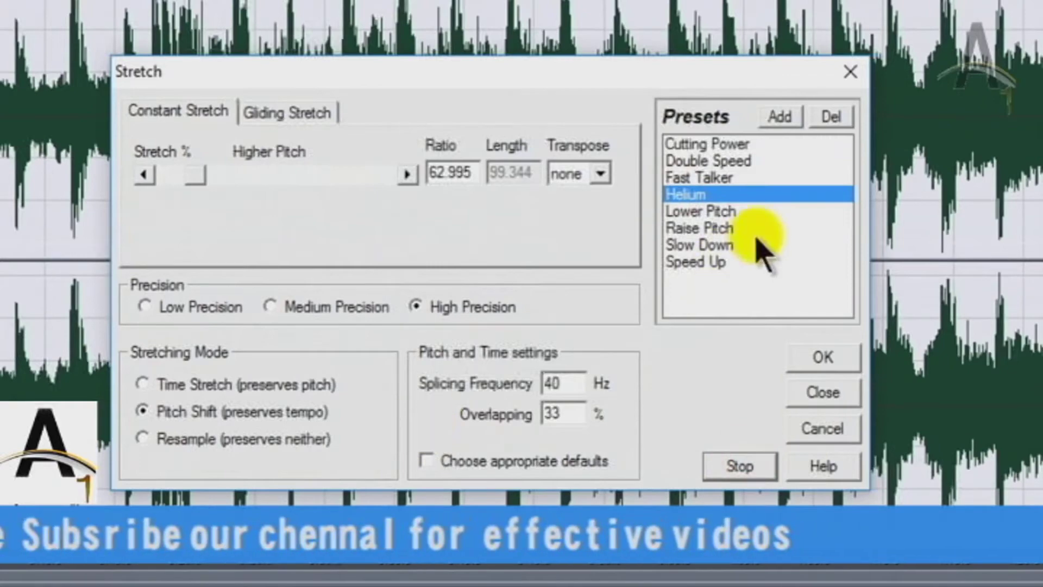
click(731, 229)
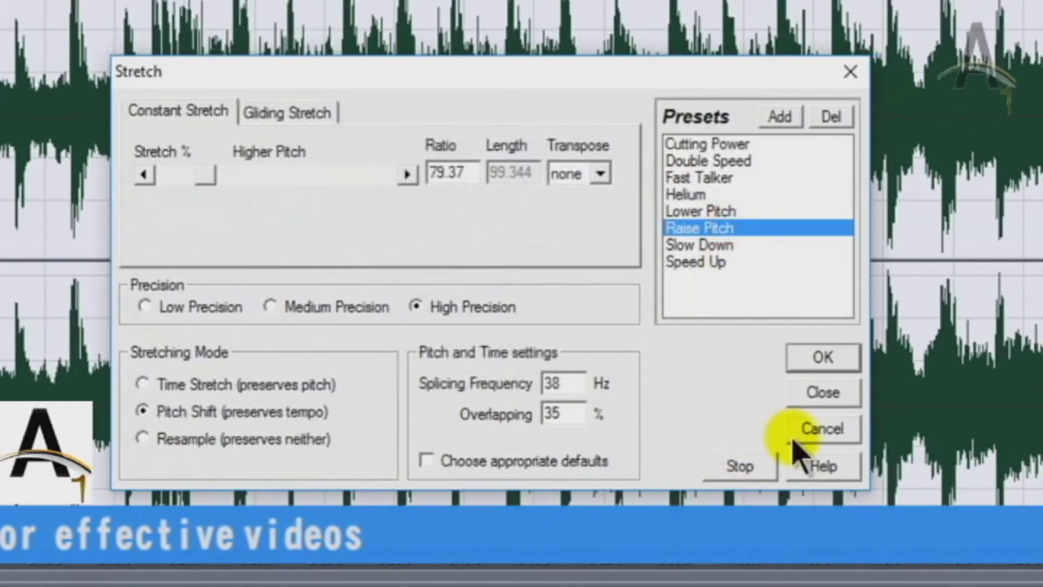
click(807, 433)
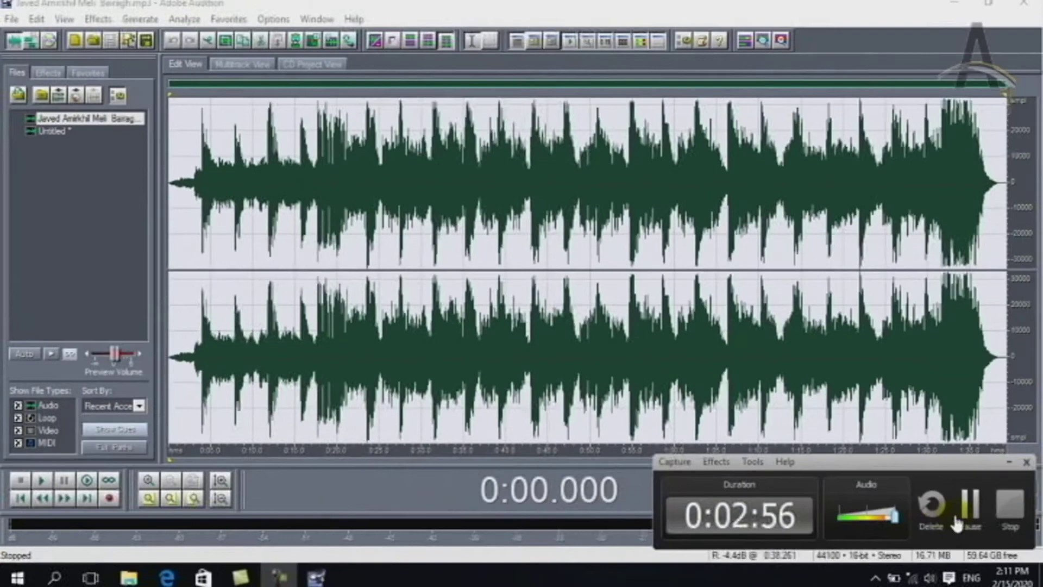
Replace the existing VST plug-in directory entry with the Desktop folder
click(956, 513)
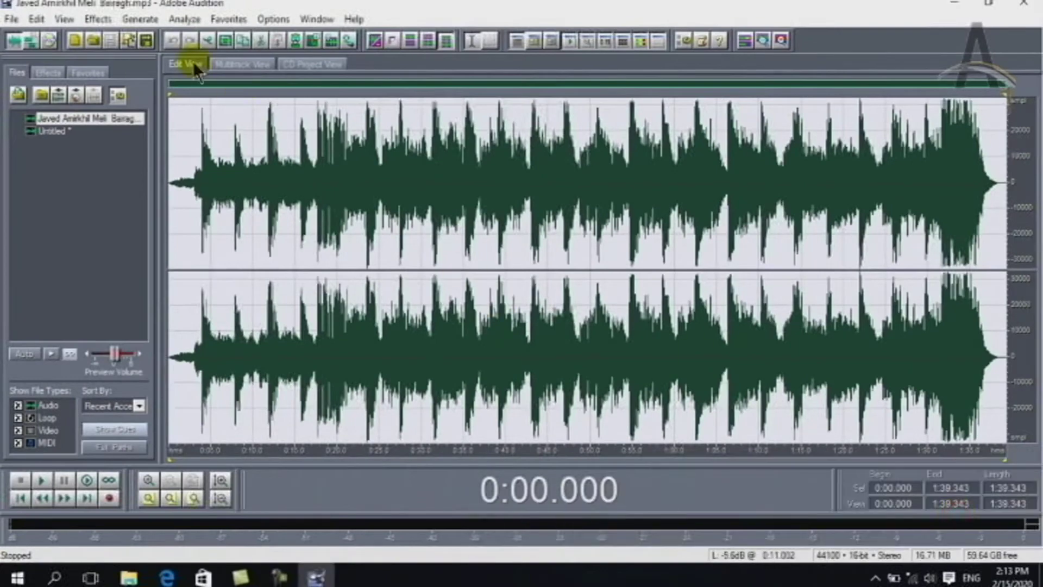
click(99, 20)
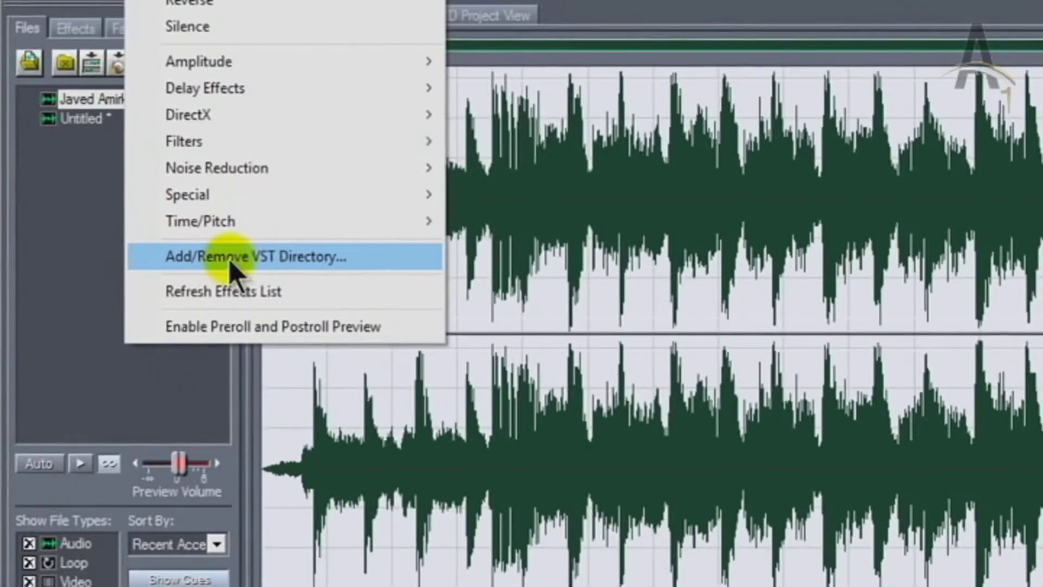
click(229, 260)
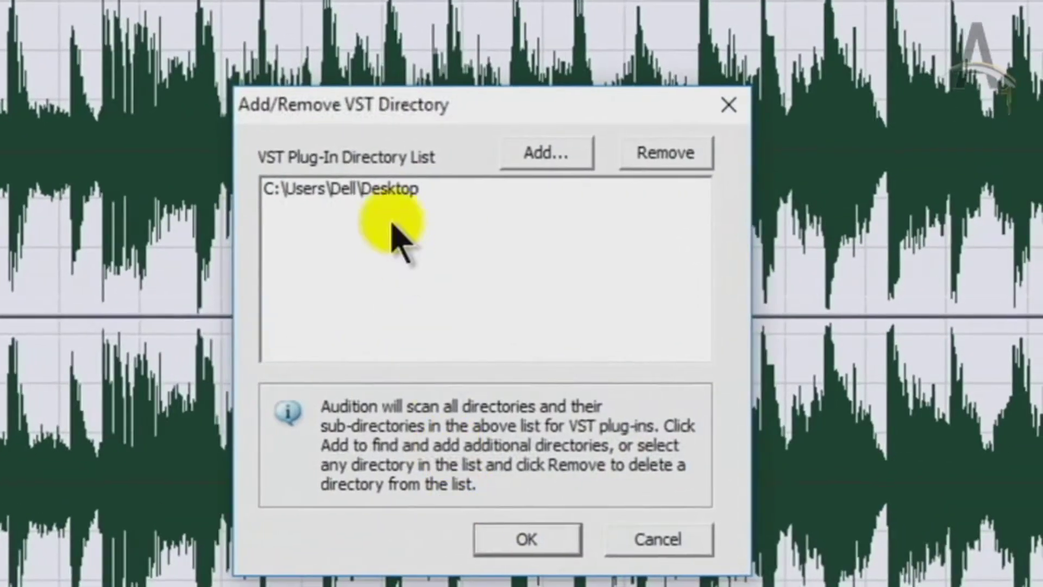
click(369, 190)
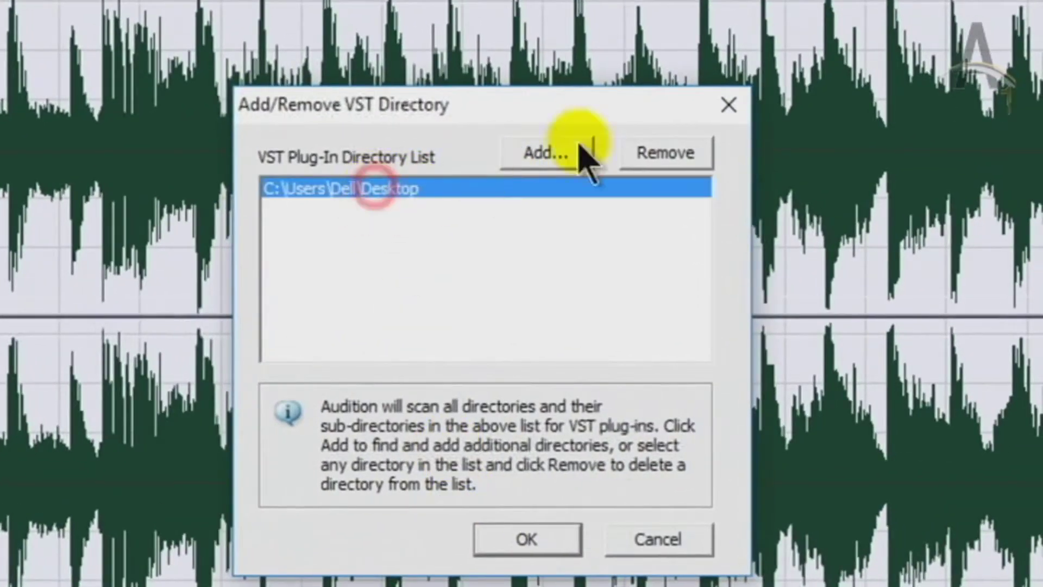
click(640, 148)
click(511, 155)
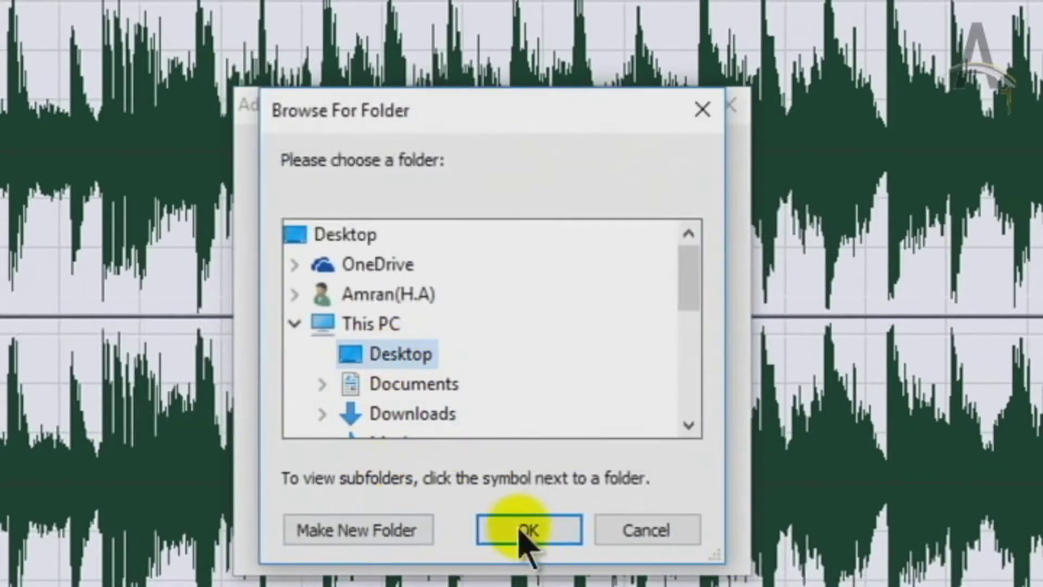
click(527, 531)
click(549, 540)
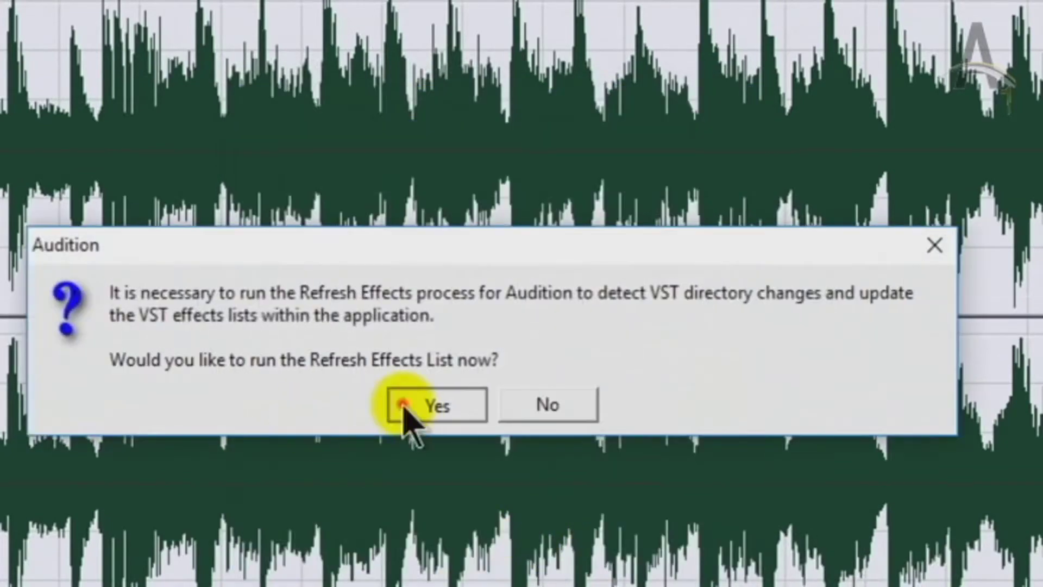
Refresh the effects list after the directory change and again via Refresh Effects List
click(405, 405)
click(411, 400)
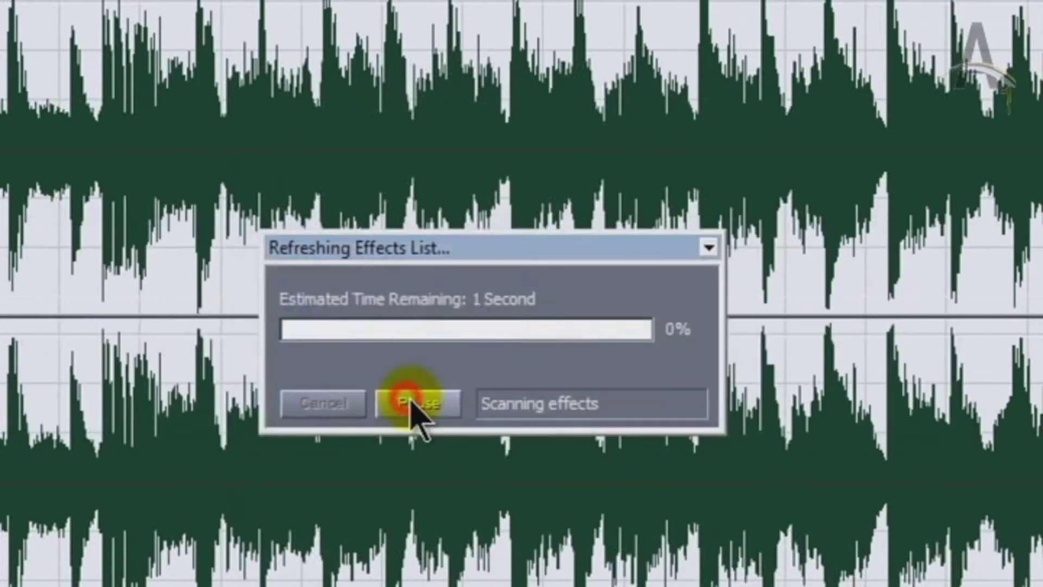
click(511, 390)
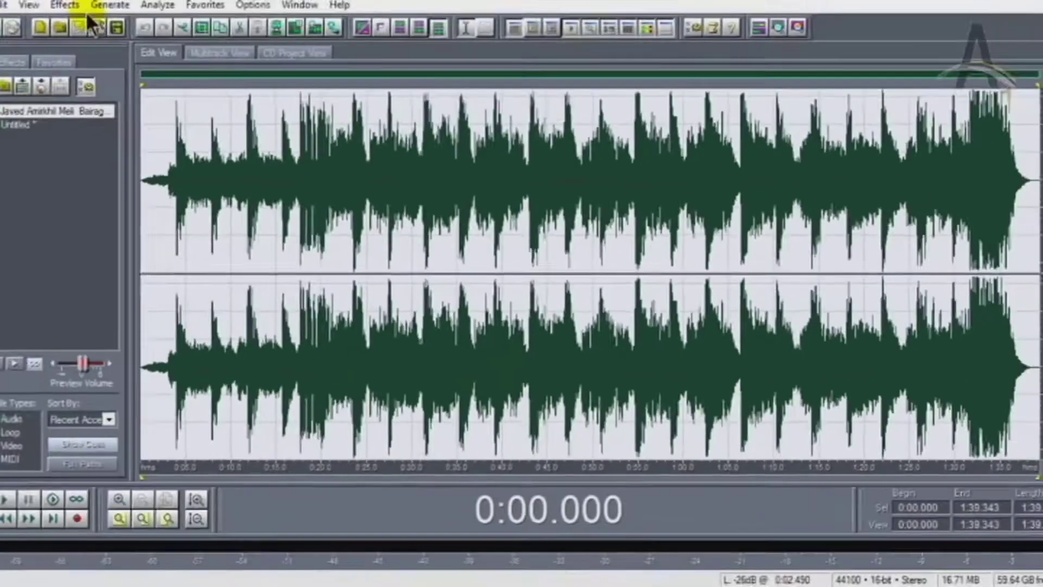
click(79, 9)
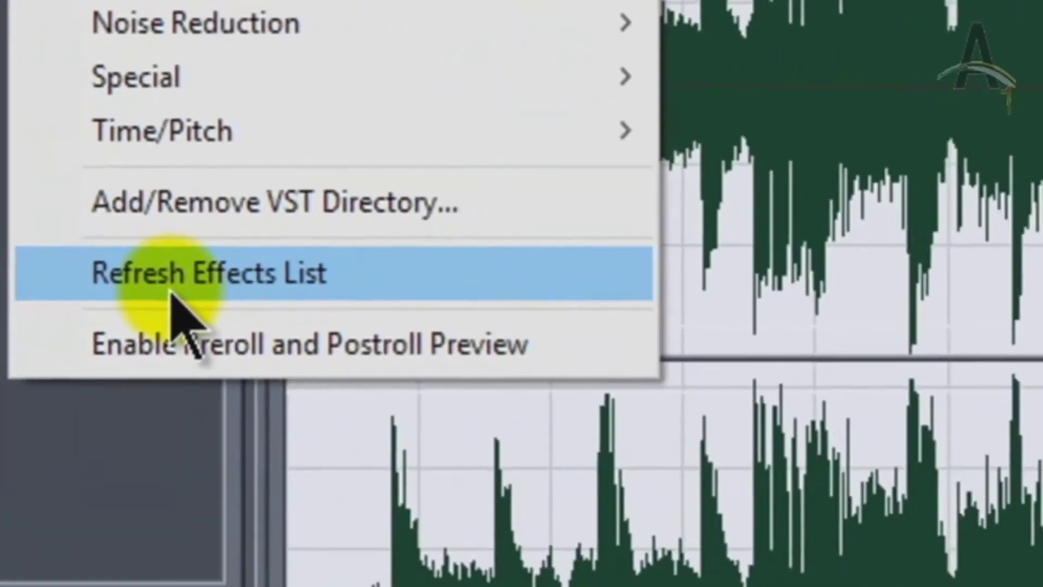
click(195, 279)
click(446, 344)
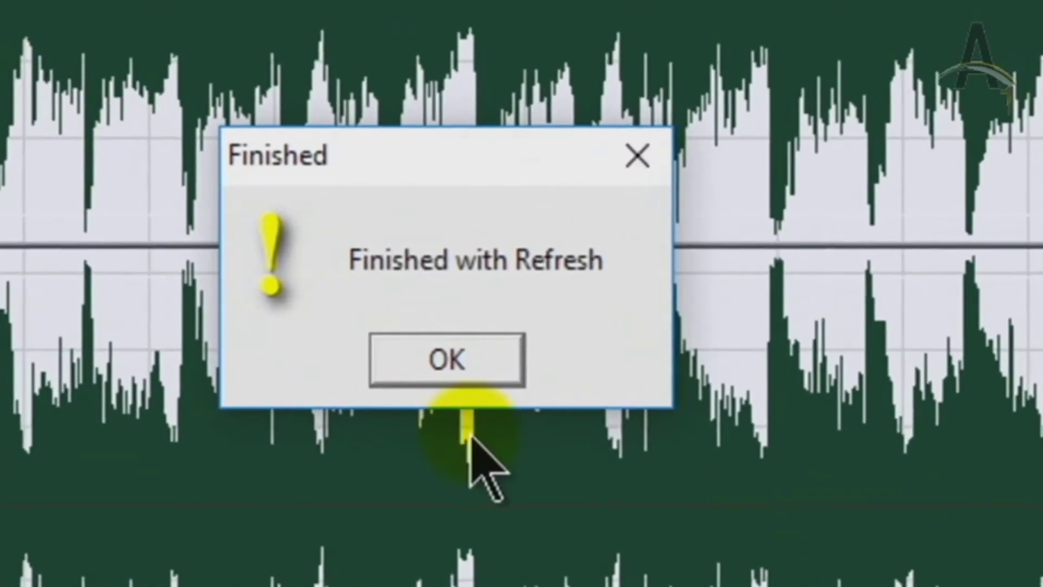
click(446, 360)
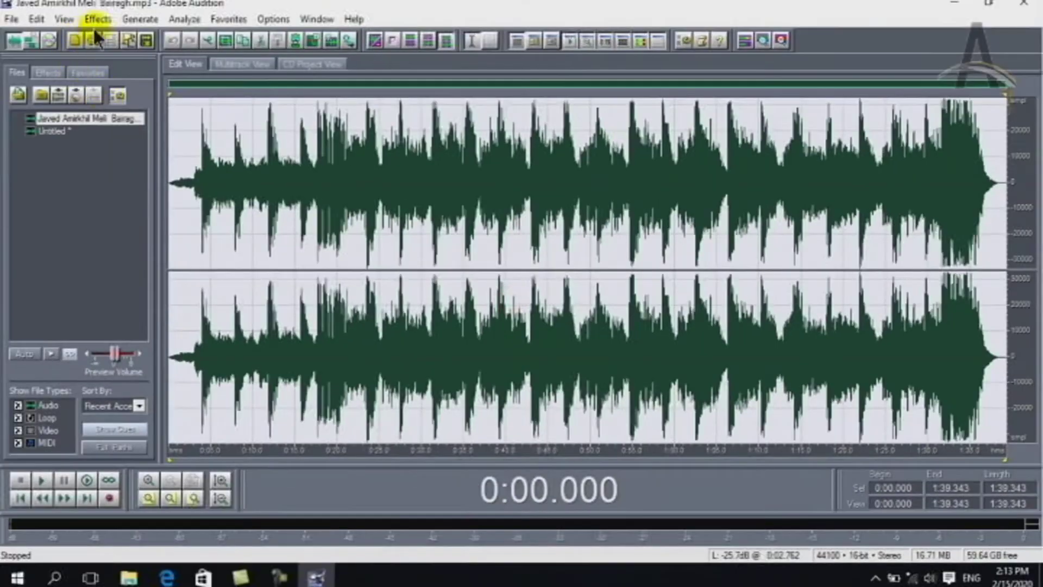
Enable preroll and postroll preview for effects
click(97, 20)
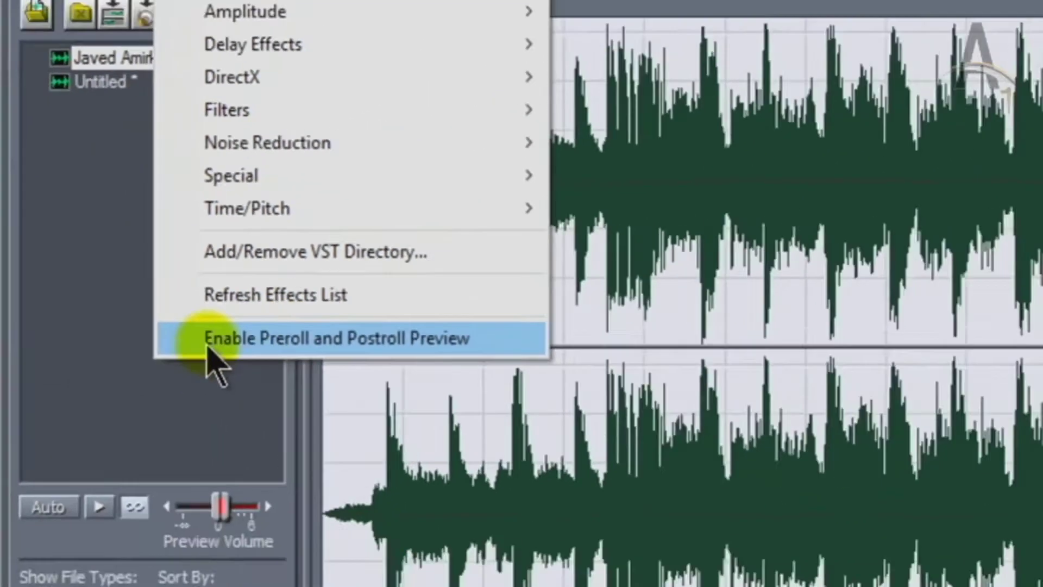
click(369, 383)
click(130, 20)
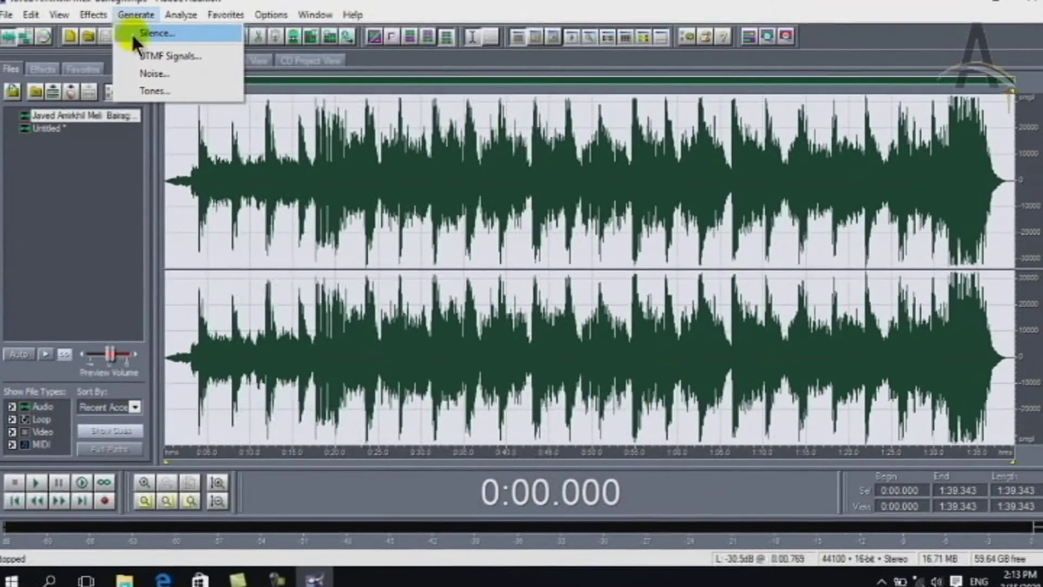
click(212, 139)
click(197, 133)
click(205, 131)
click(135, 14)
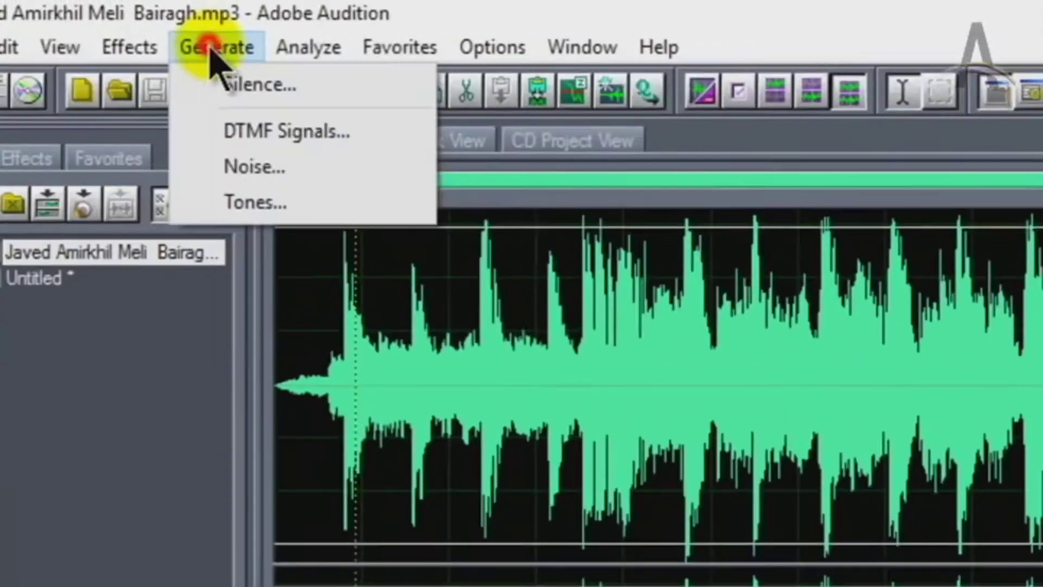
click(255, 83)
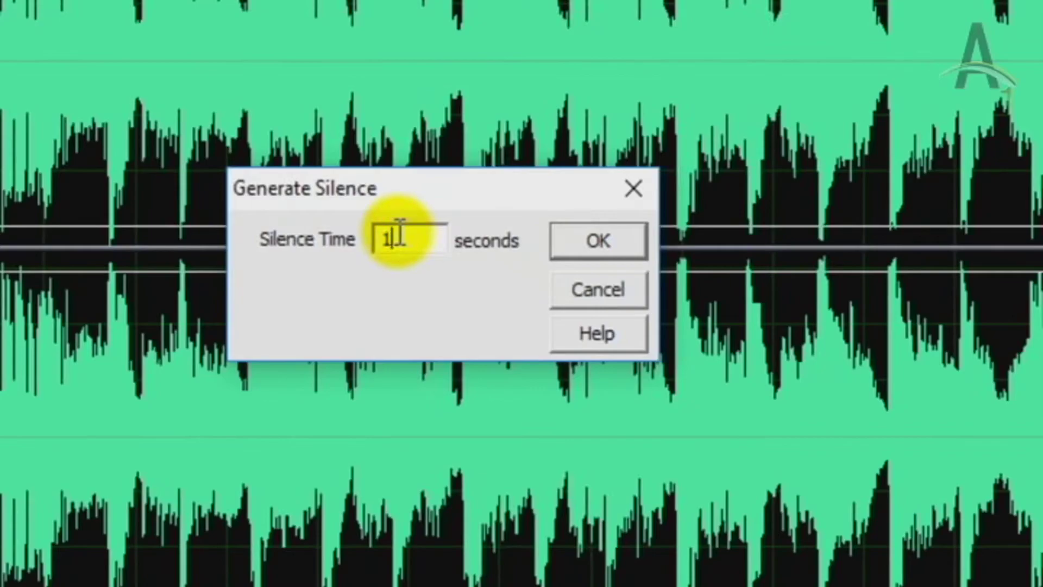
text(5)
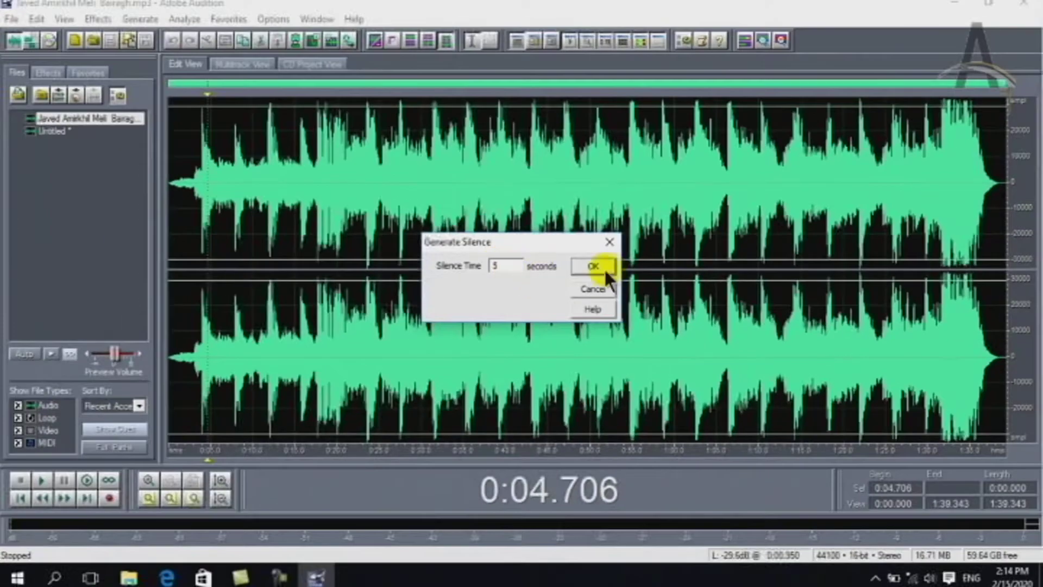
click(594, 266)
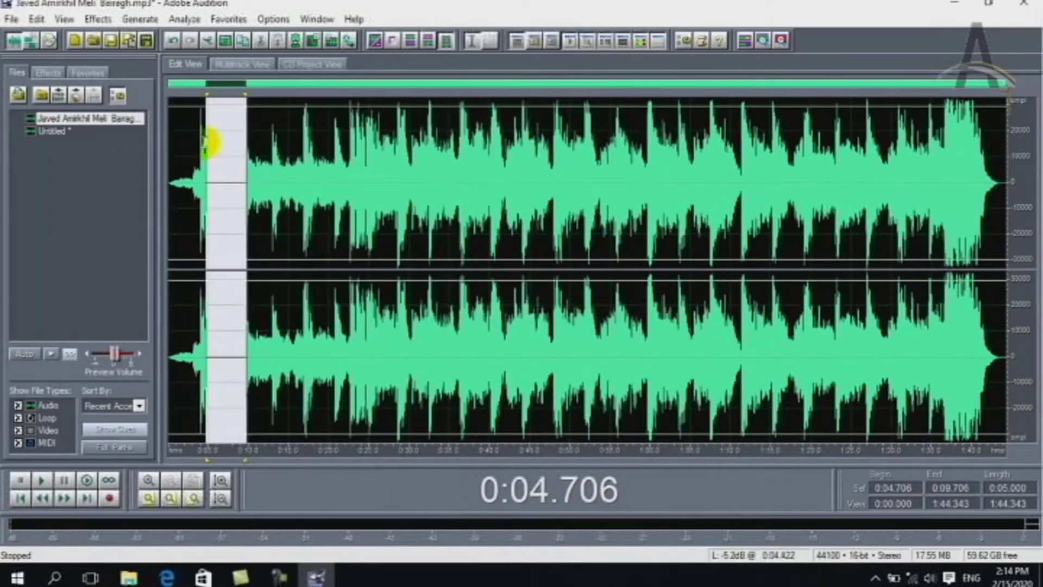
click(204, 143)
key(space)
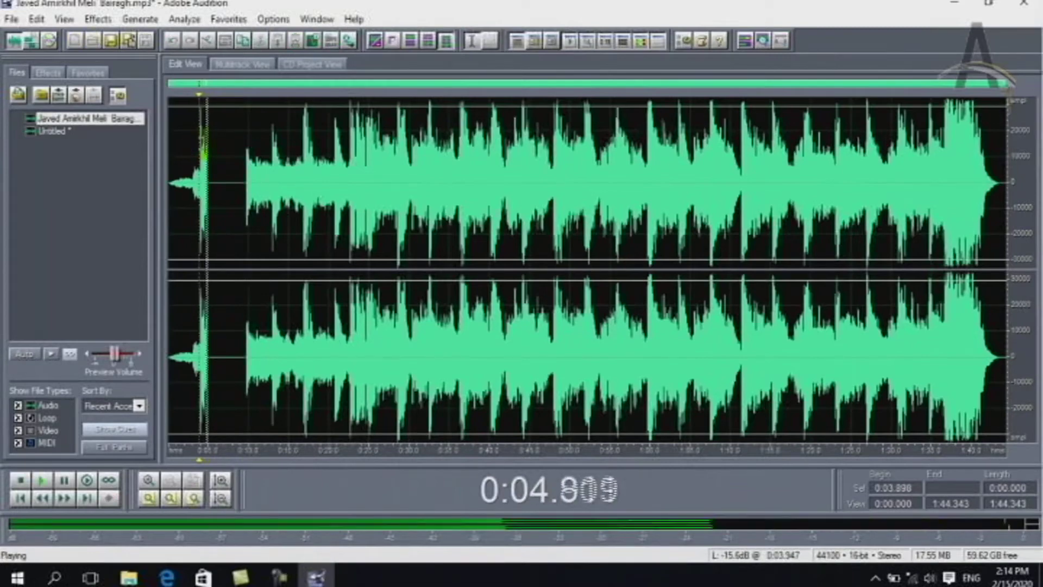
key(space)
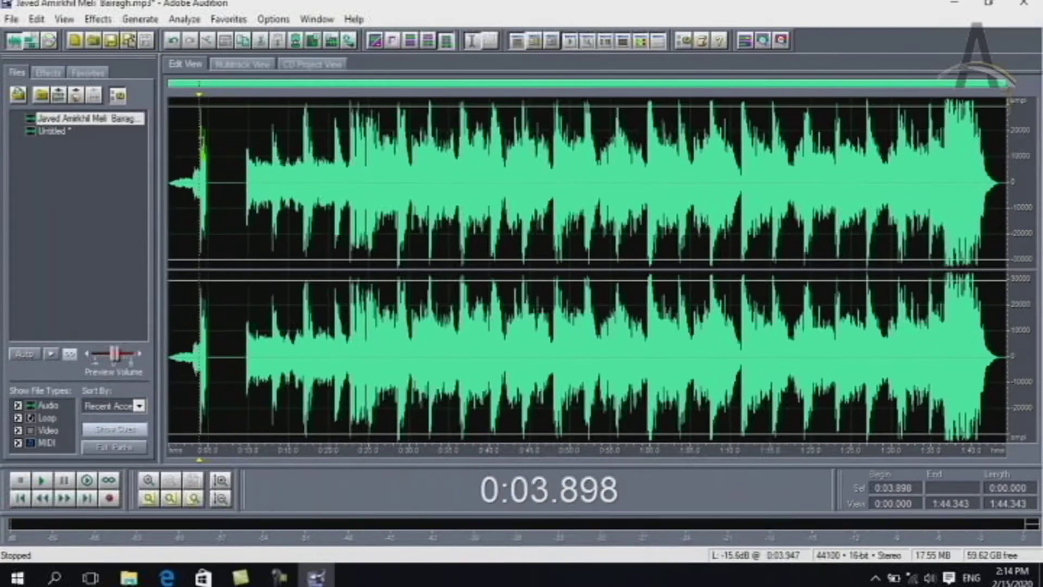
key(ctrl+z)
click(144, 19)
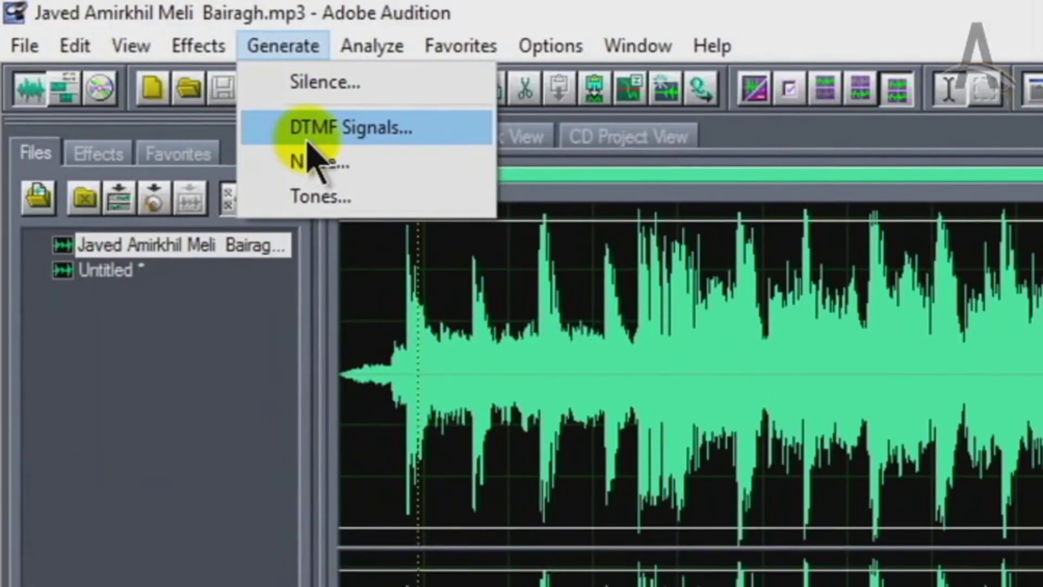
click(308, 140)
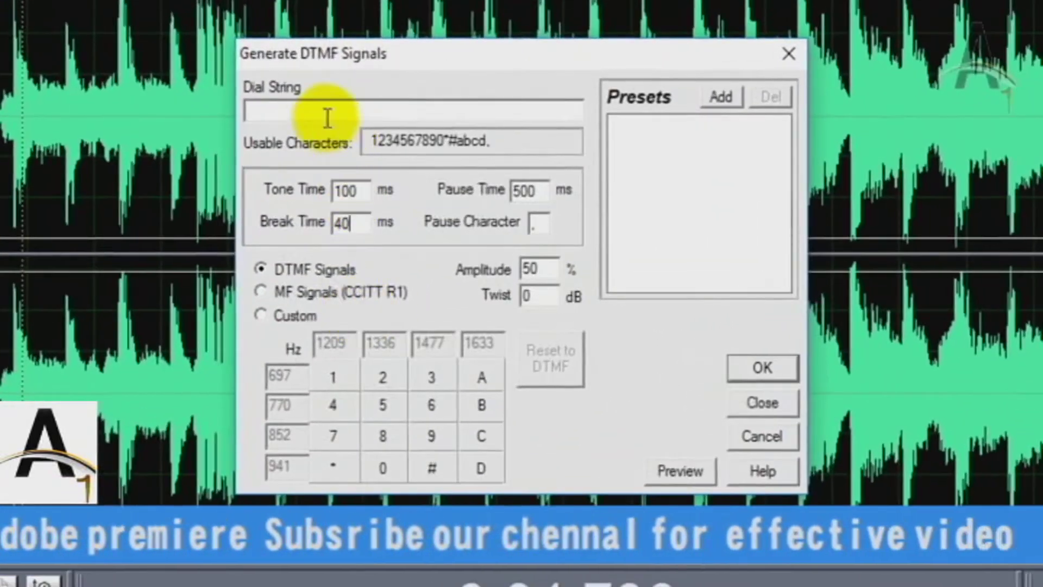
click(344, 116)
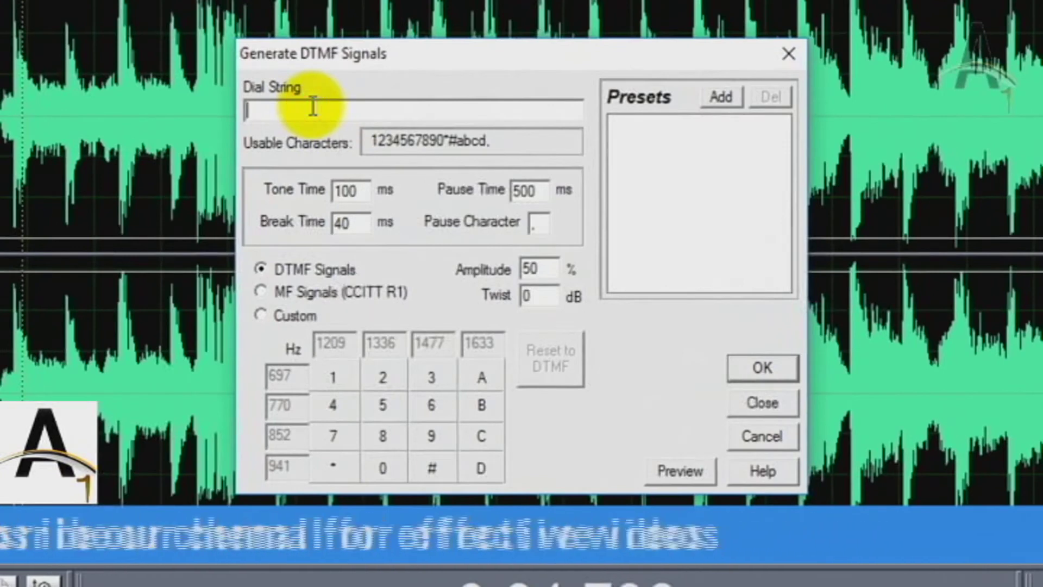
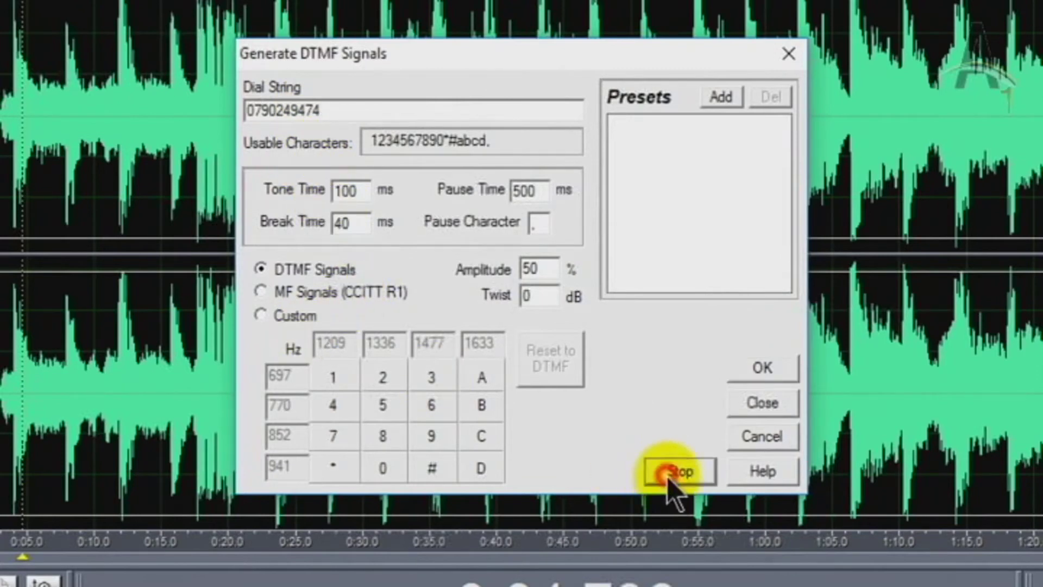
click(667, 473)
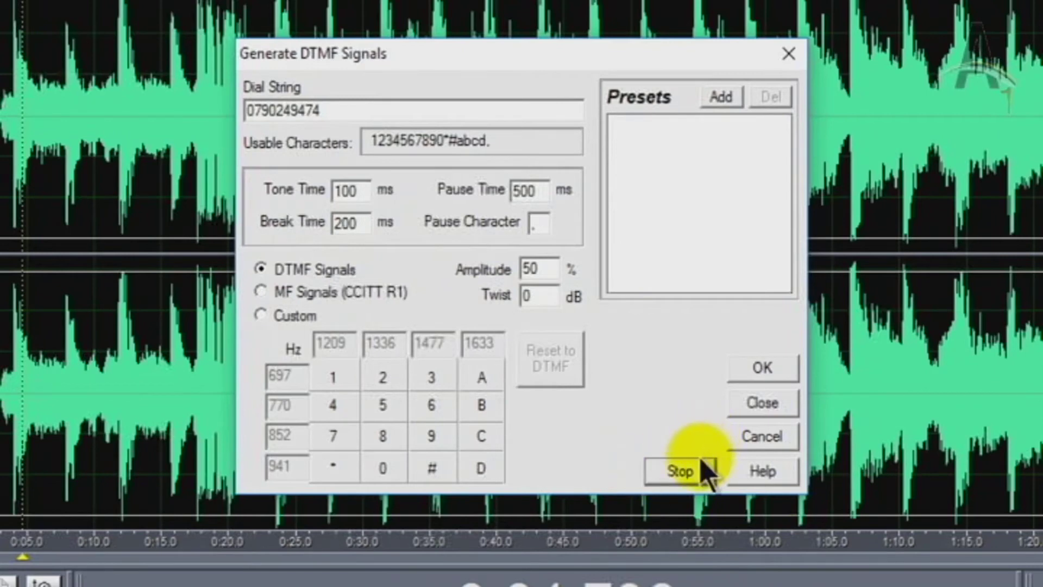
click(687, 471)
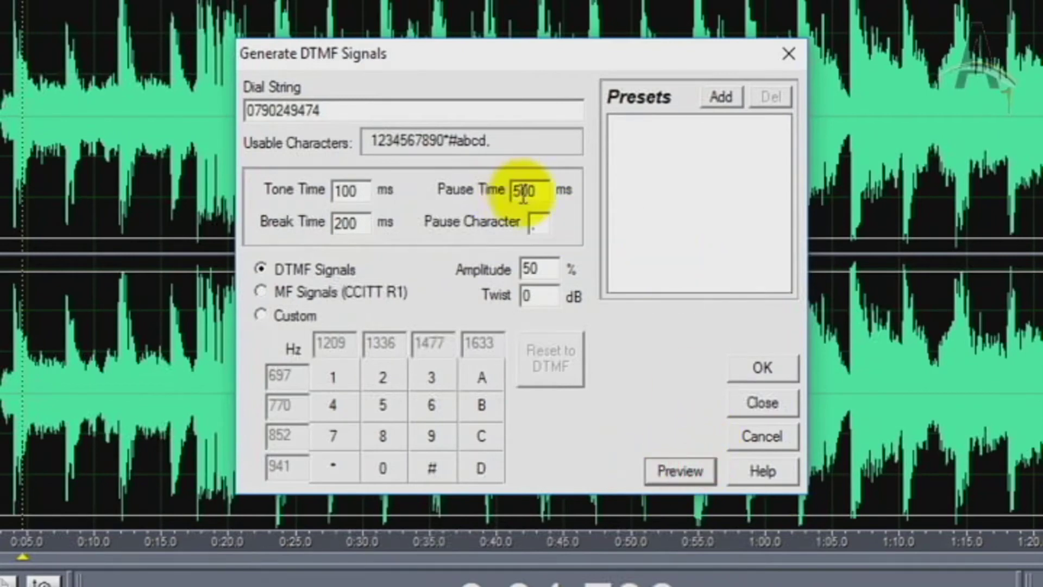
click(719, 97)
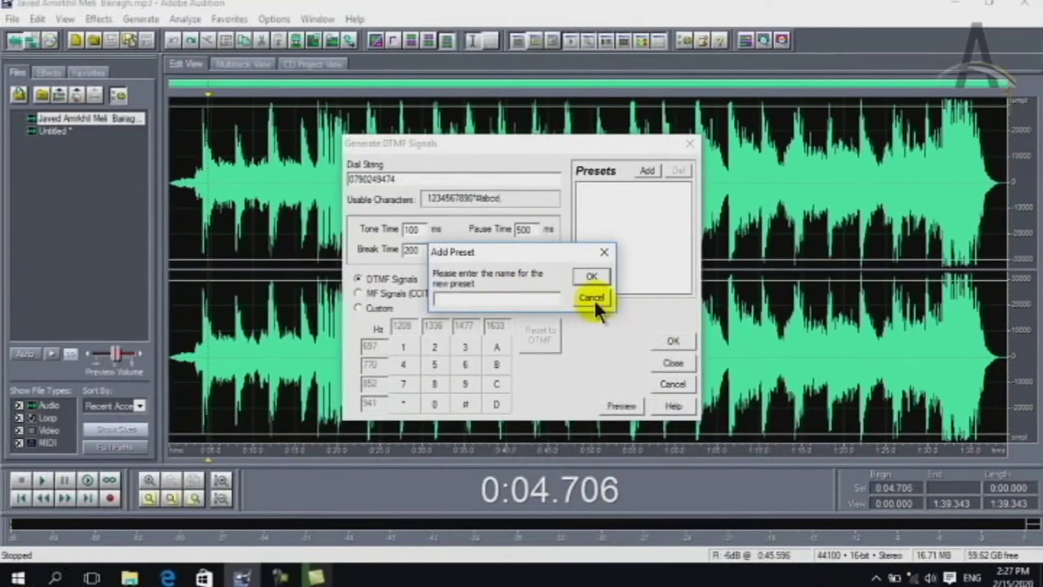
click(592, 299)
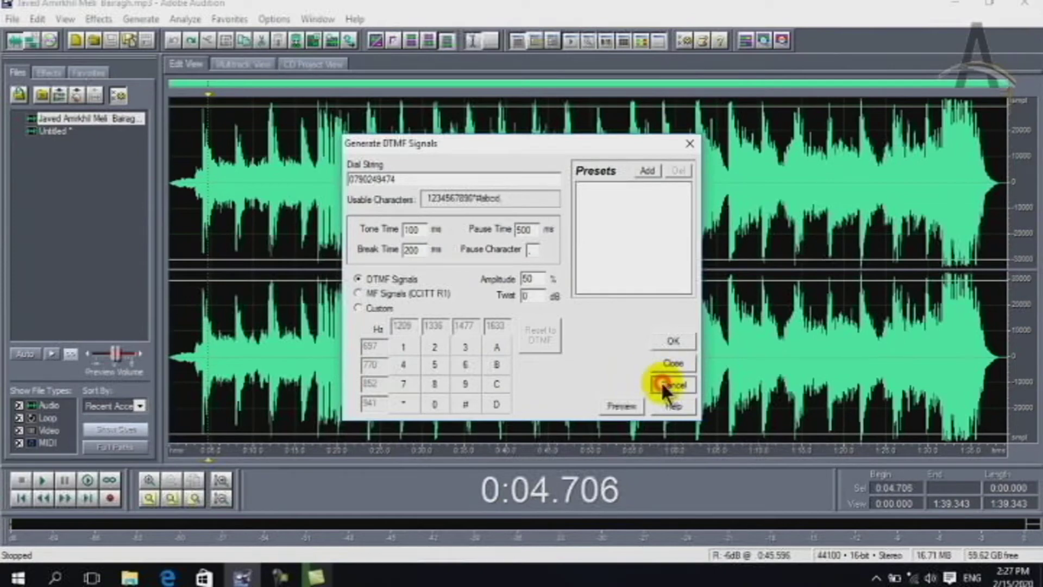
click(662, 383)
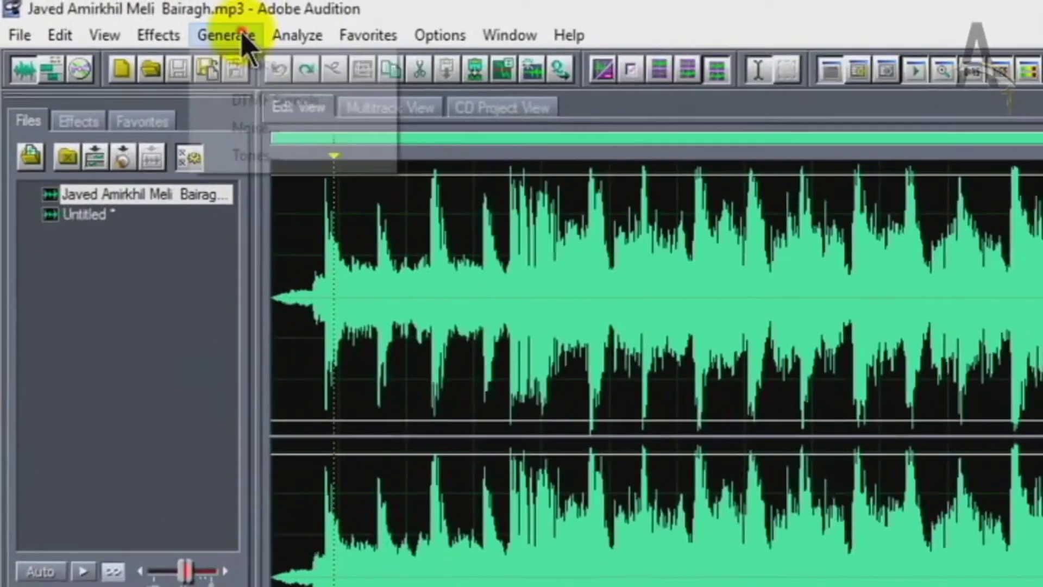
click(142, 19)
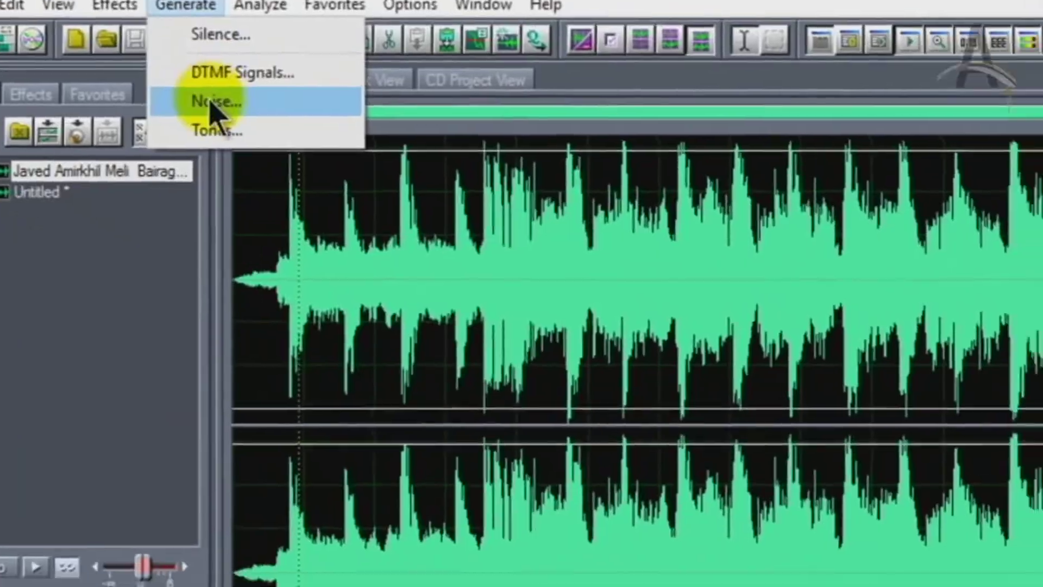
click(269, 132)
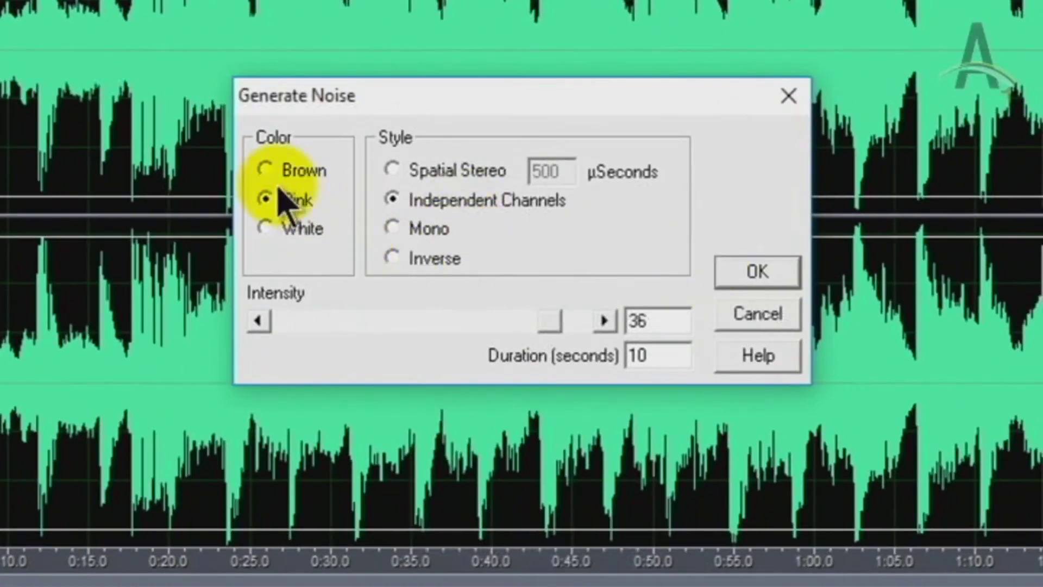
click(267, 170)
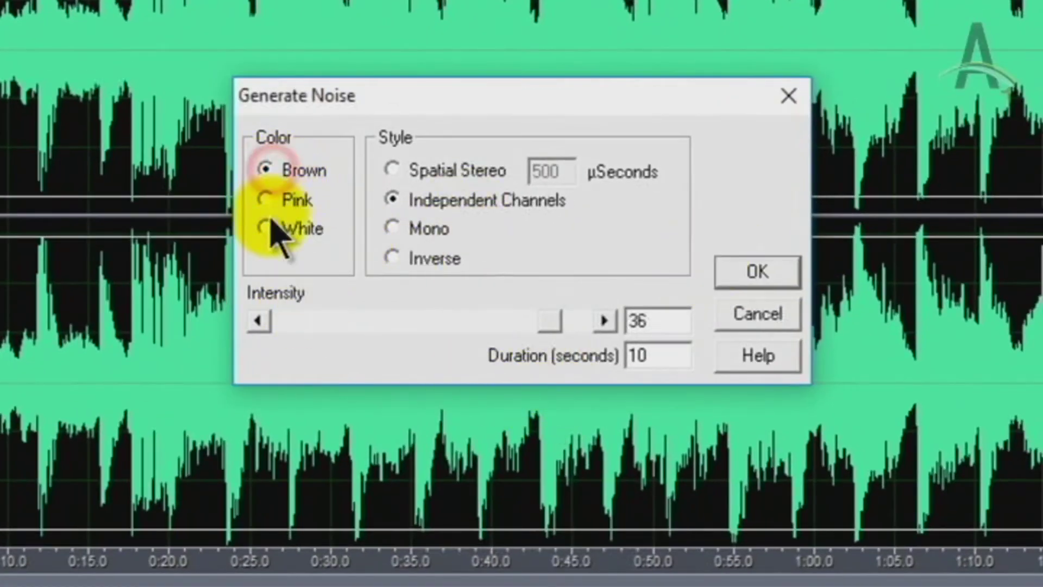
click(266, 200)
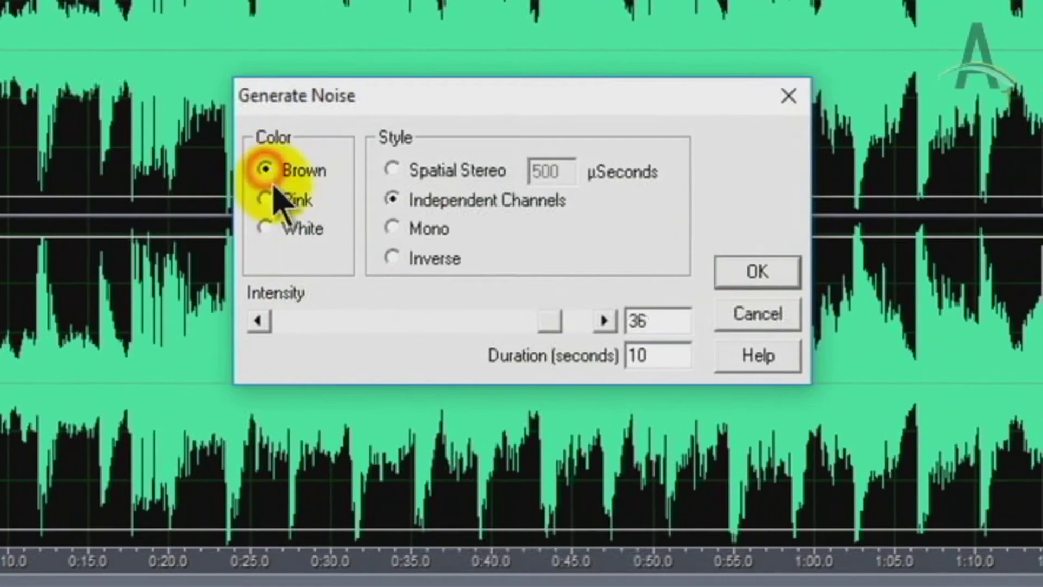
click(414, 187)
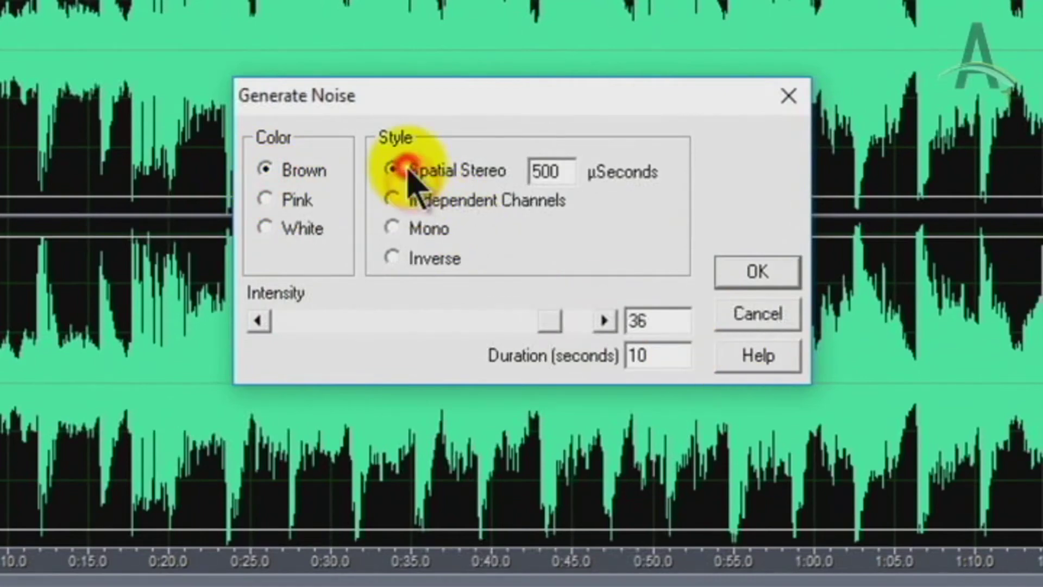
click(732, 269)
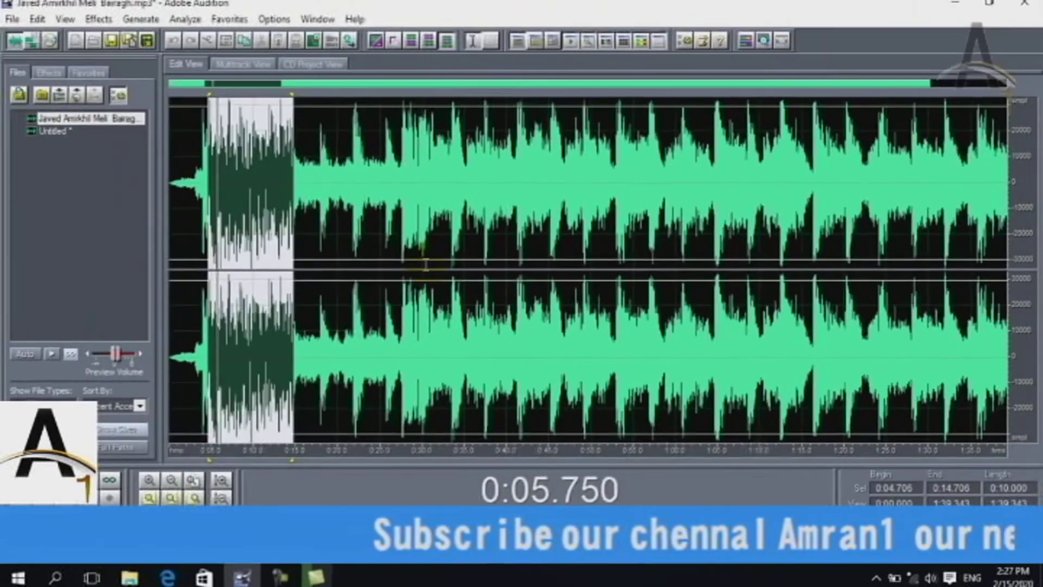
key(space)
key(ctrl+z)
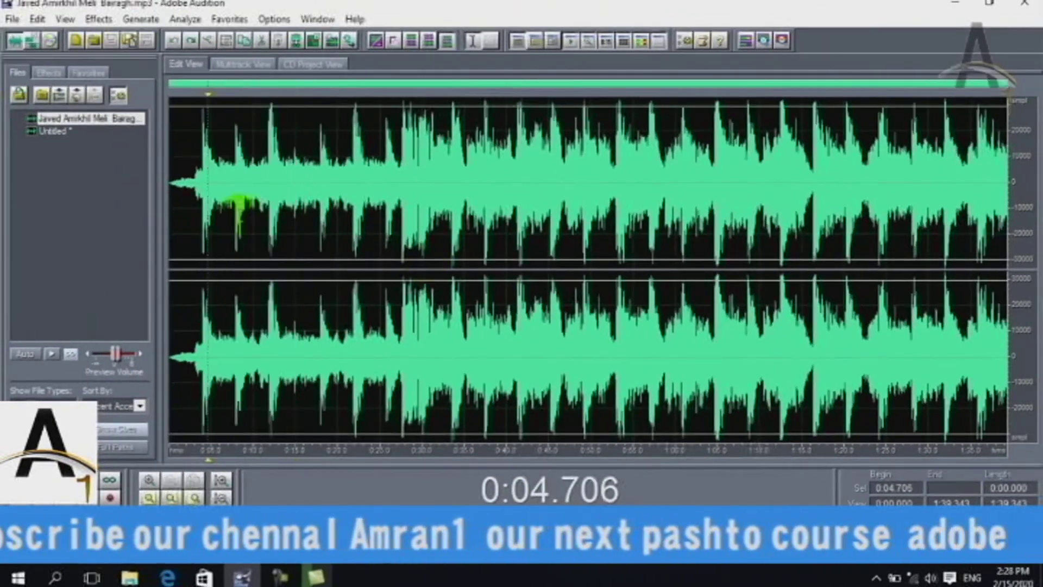
click(127, 20)
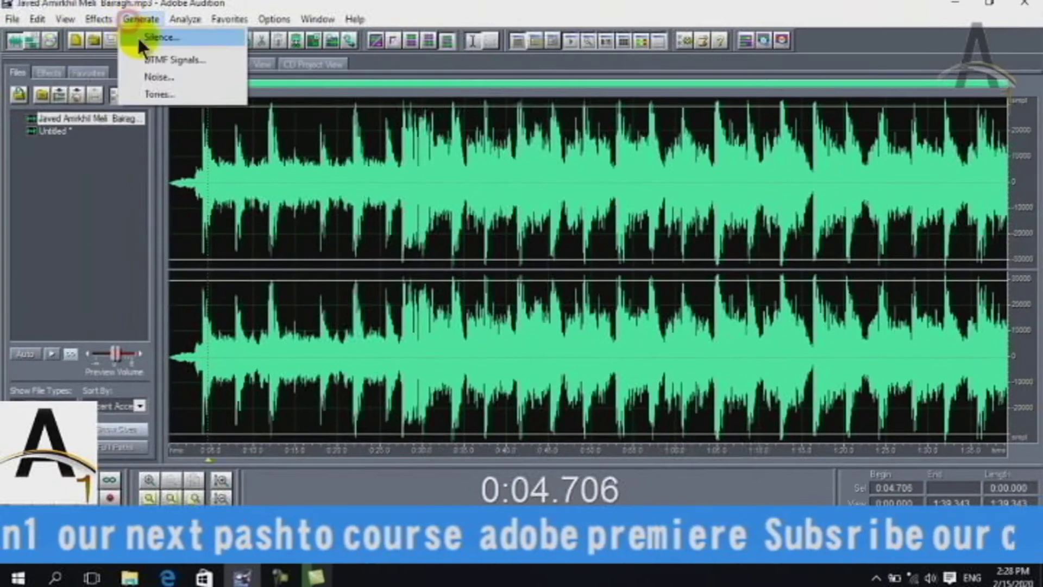
click(150, 77)
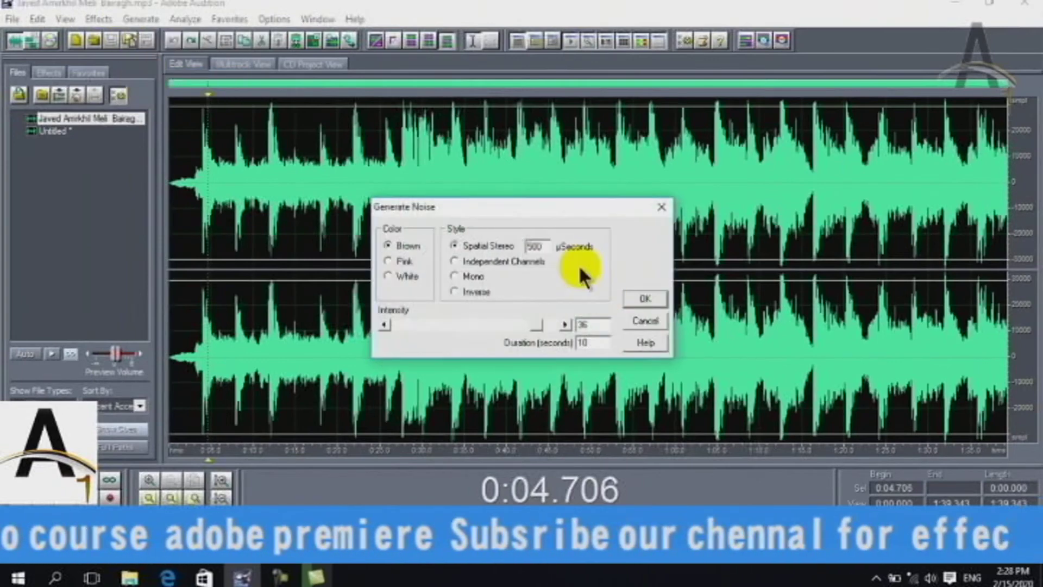
click(387, 277)
click(646, 300)
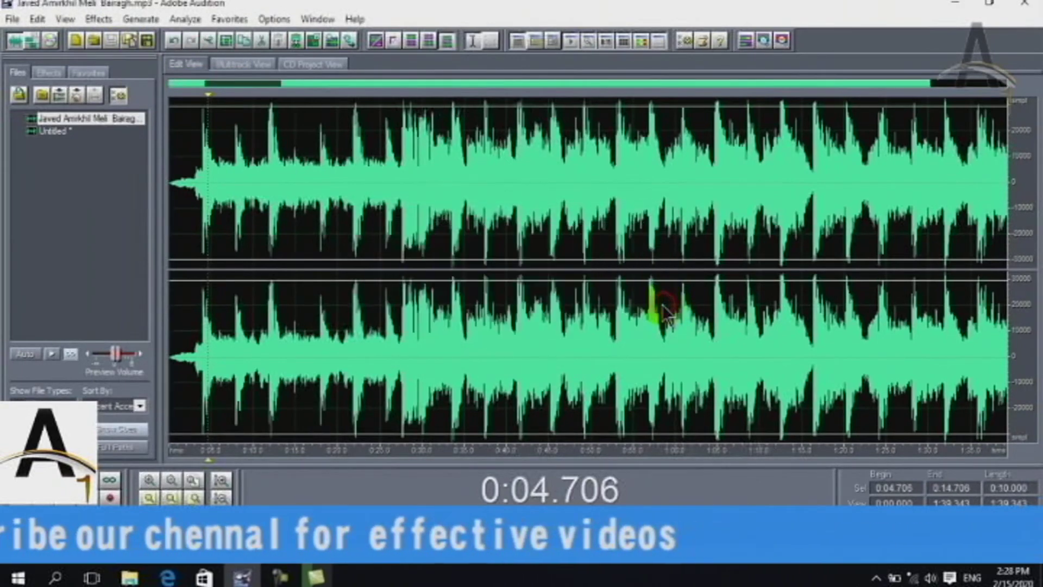
key(space)
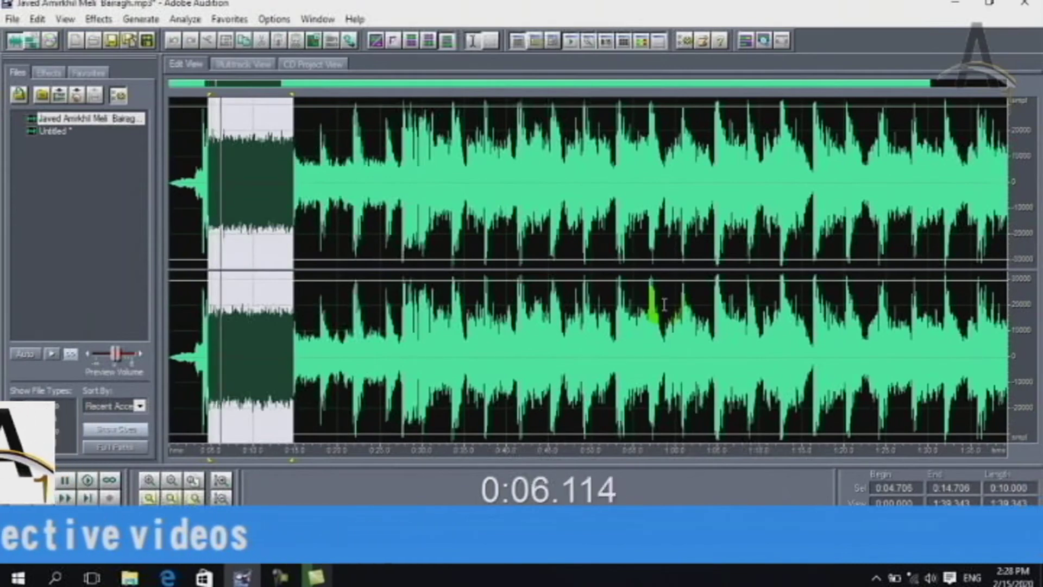
key(space)
key(ctrl+z)
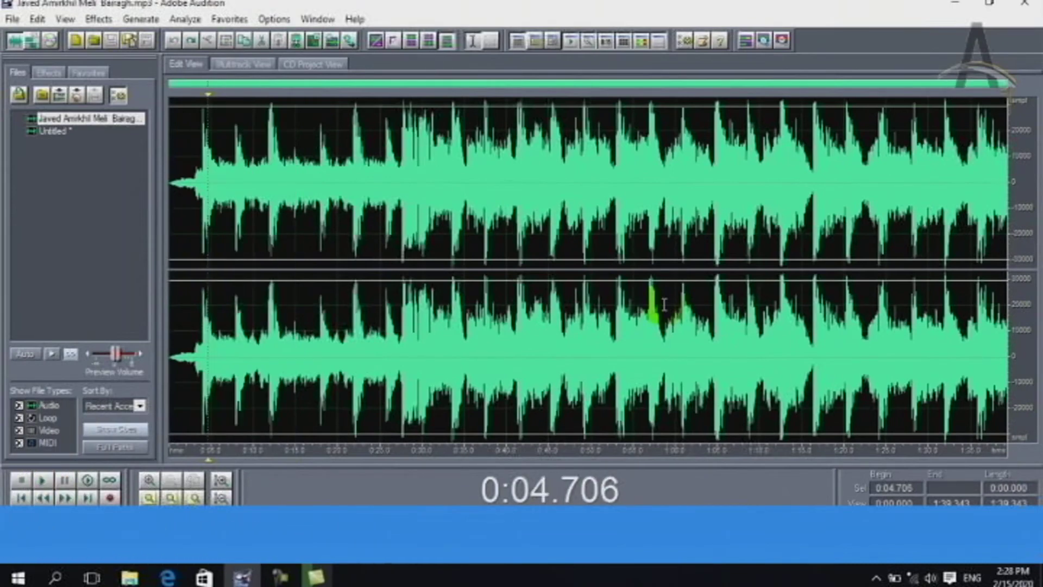
Load the Chord tone preset and set harmonics two, three and four to 68, 4 and 100
click(142, 17)
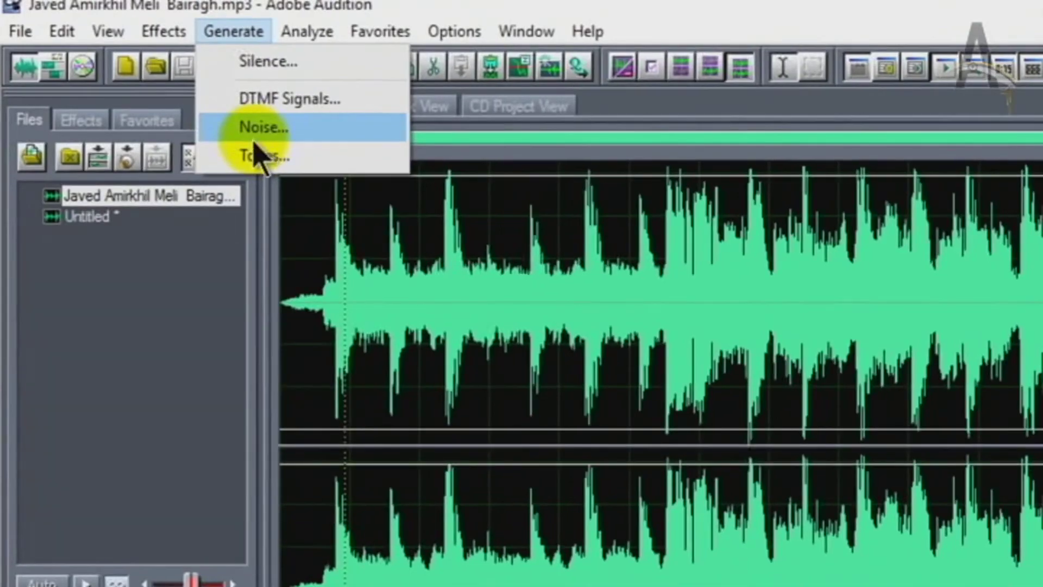
click(257, 157)
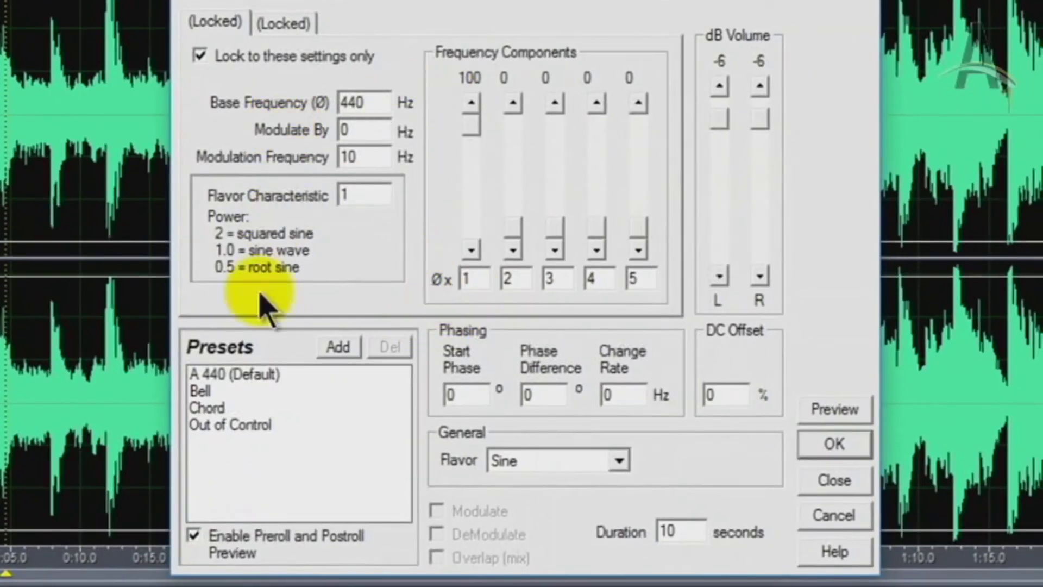
click(224, 409)
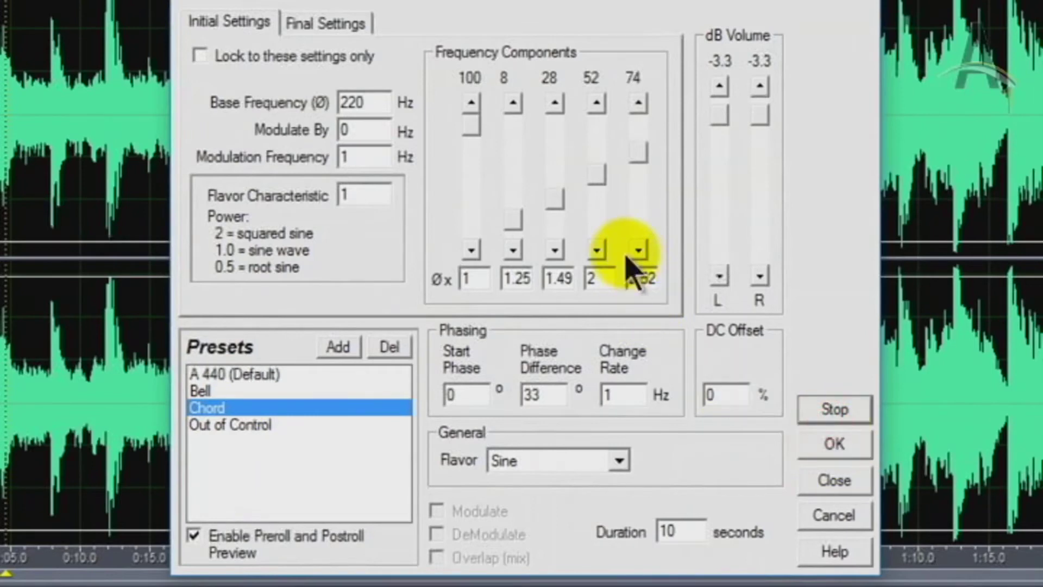
drag(514, 220, 515, 158)
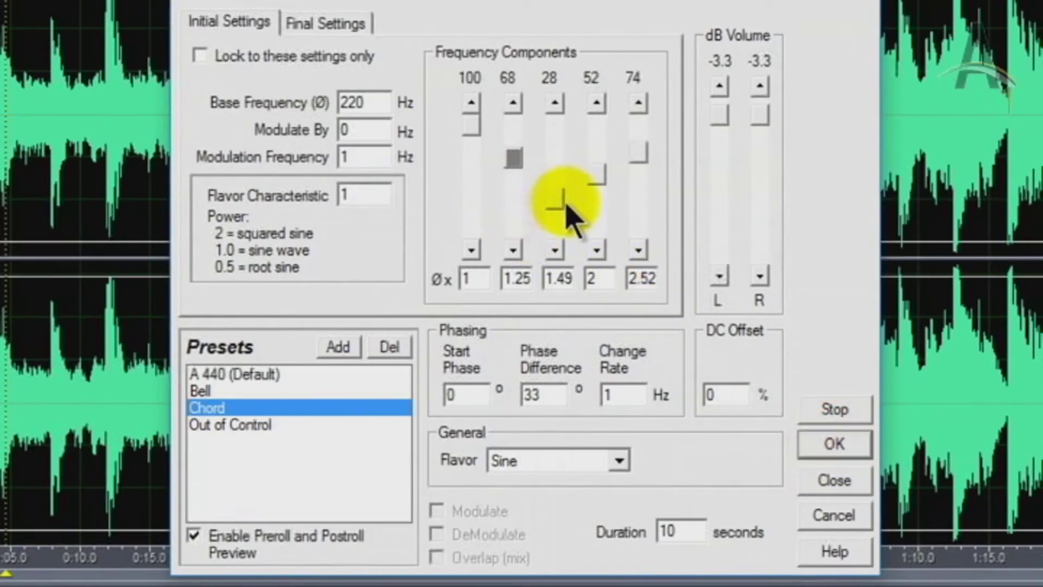
drag(564, 211, 555, 223)
drag(596, 174, 600, 114)
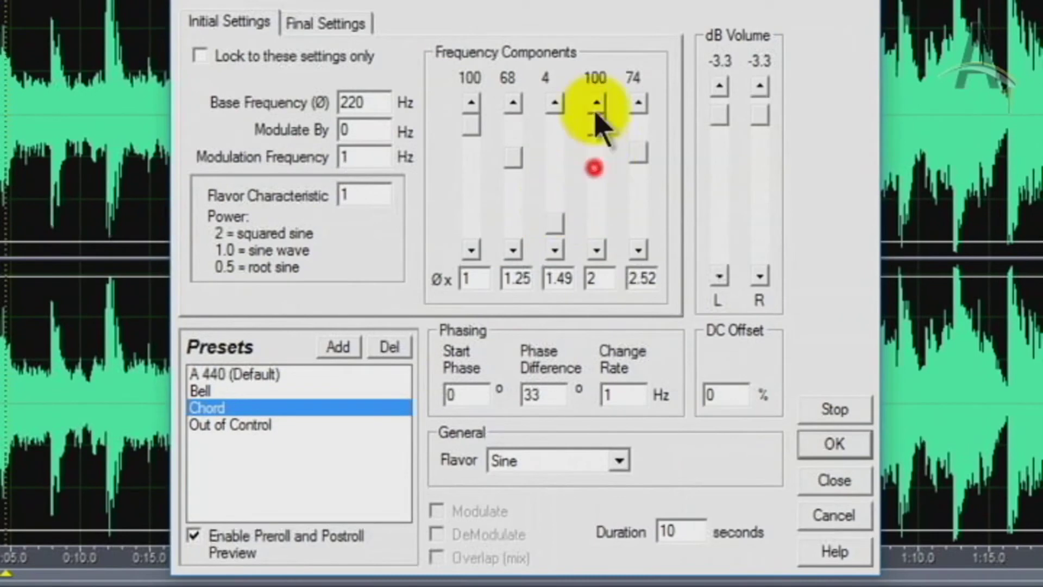
Audition the Out of Control, A 440, Chord and Bell tone presets, ending on A 440
click(221, 427)
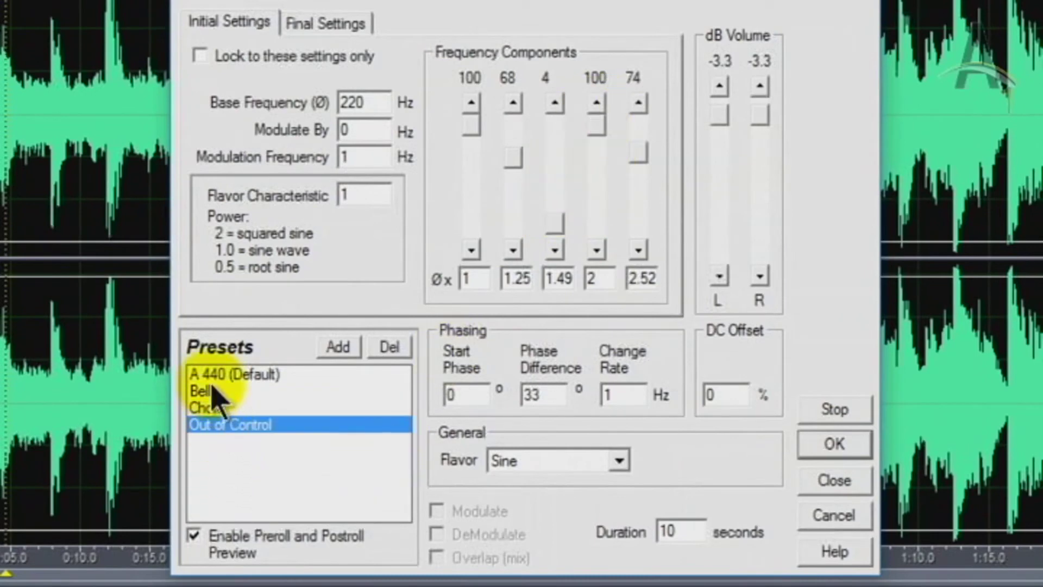
click(213, 376)
click(209, 412)
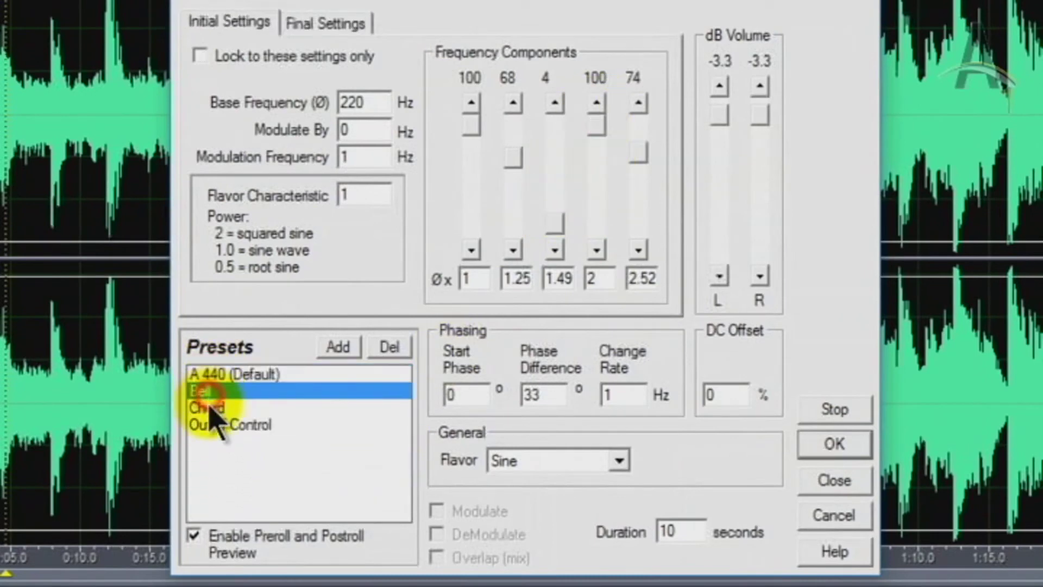
click(214, 392)
click(219, 375)
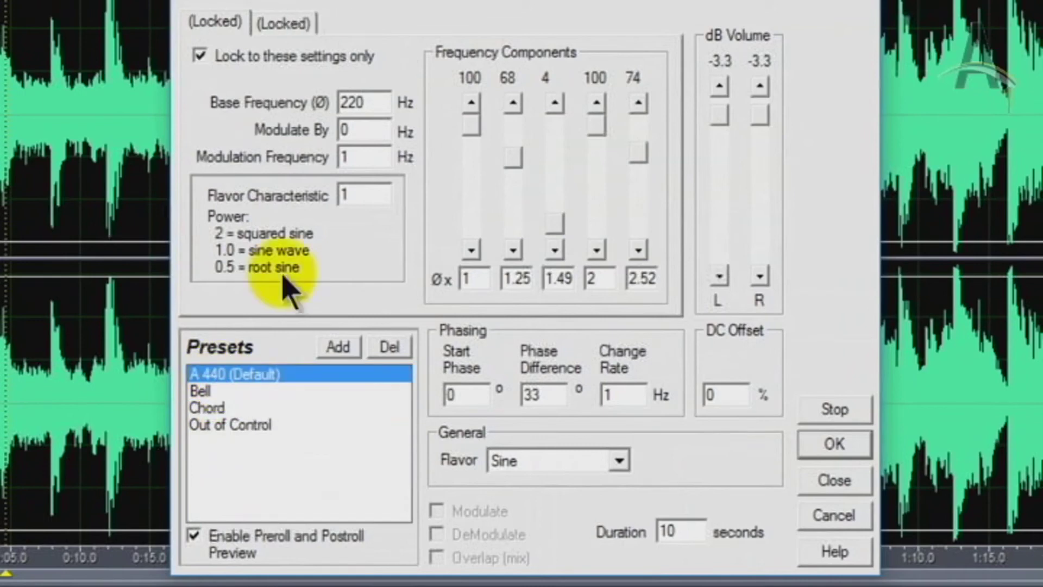
Cycle the tone flavor through Triangle/Sawtooth, Square and Inv Sine, then back to Sine
click(620, 461)
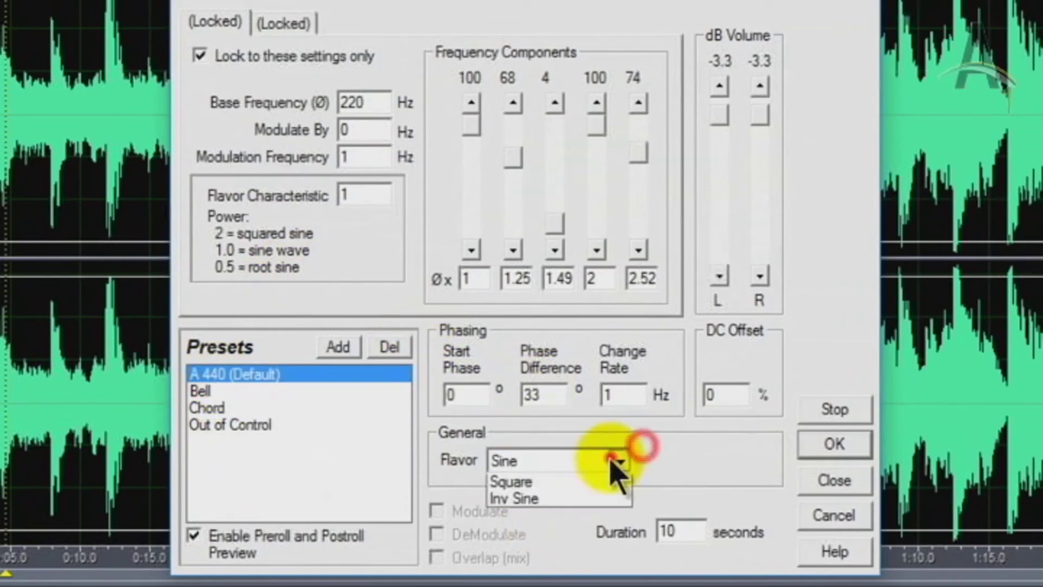
click(536, 497)
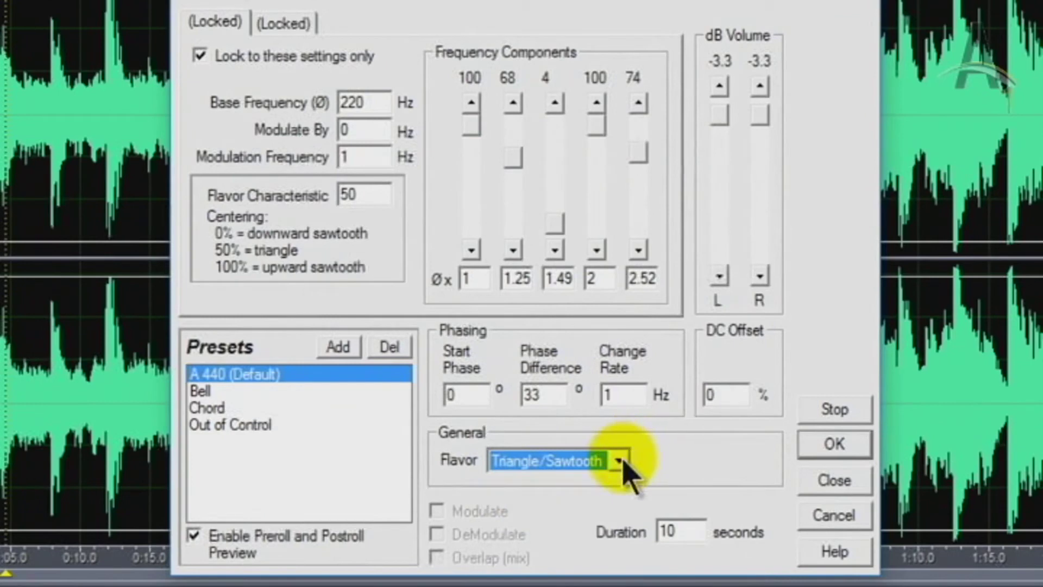
click(620, 461)
click(525, 518)
click(619, 460)
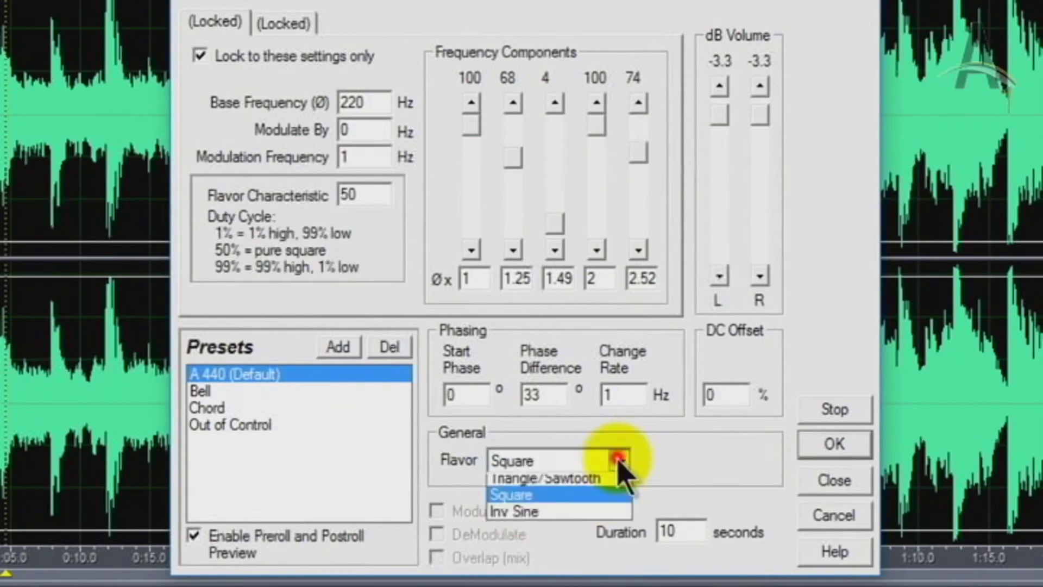
click(536, 535)
click(619, 460)
click(533, 482)
Adjust frequency components (third 91, second 70, fifth 89), stop the preview and cancel
drag(554, 223, 574, 256)
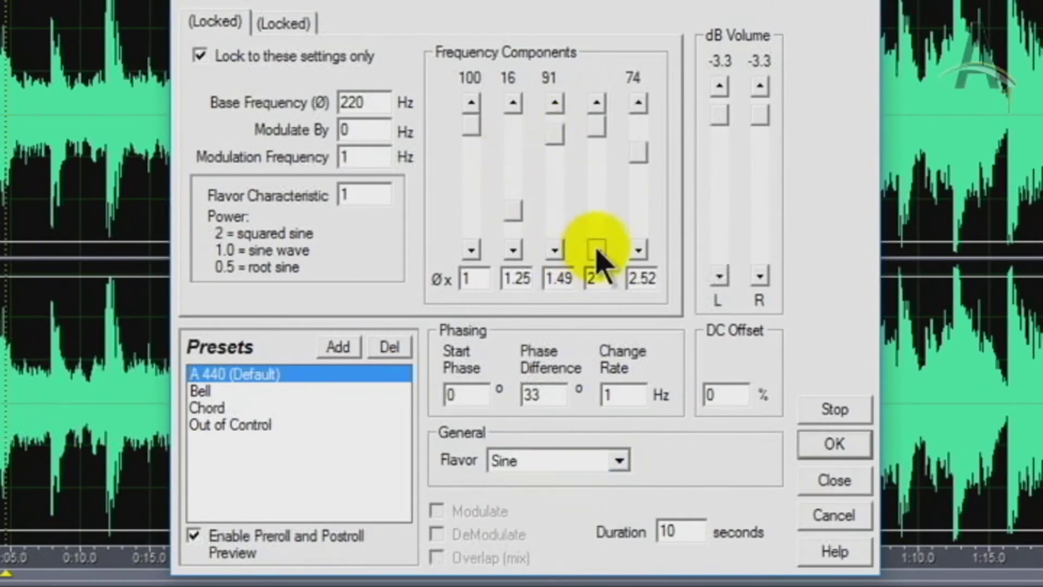
click(596, 250)
drag(508, 214, 517, 160)
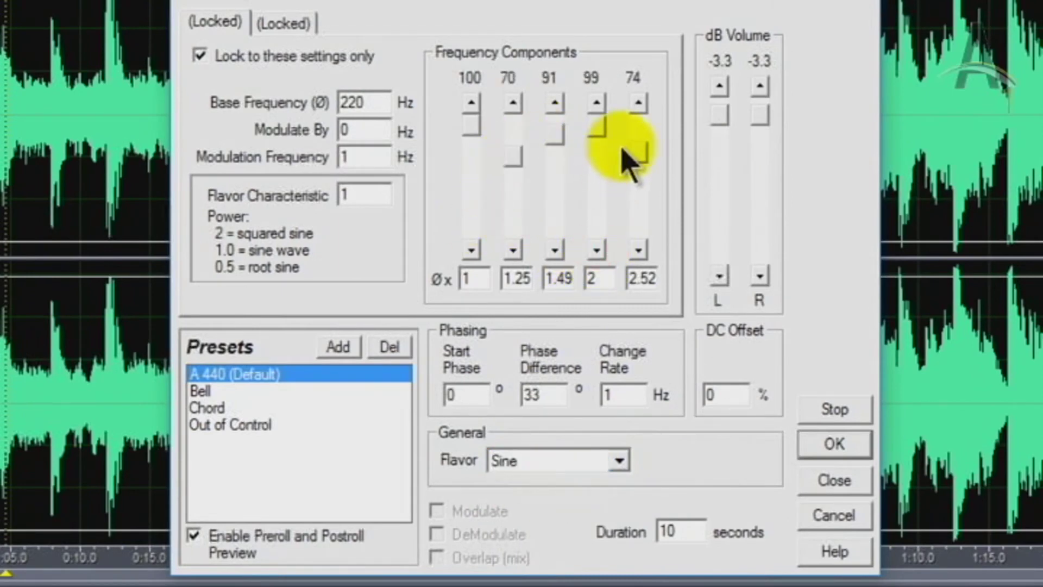
drag(638, 149, 598, 227)
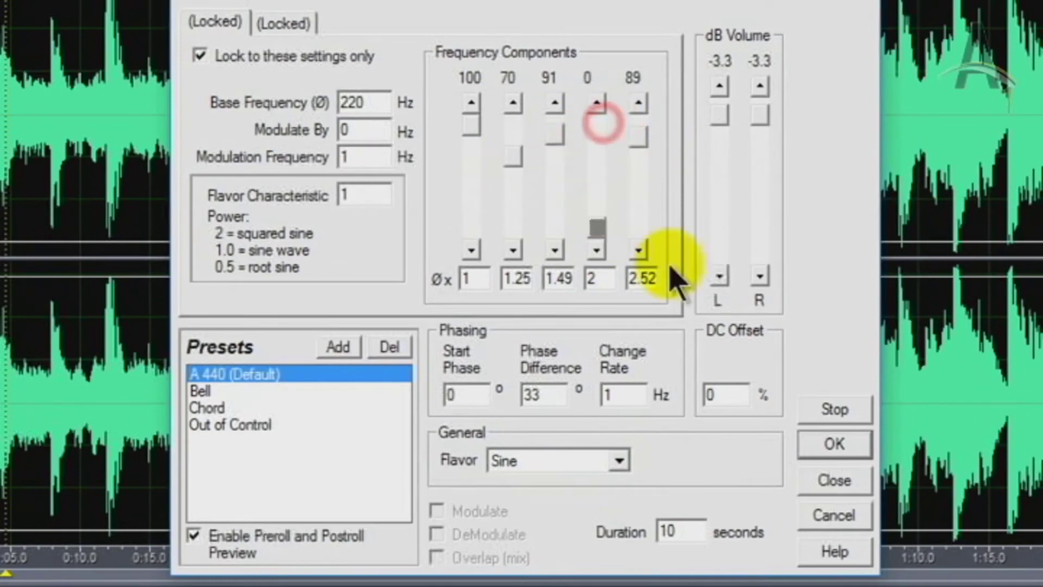
click(834, 409)
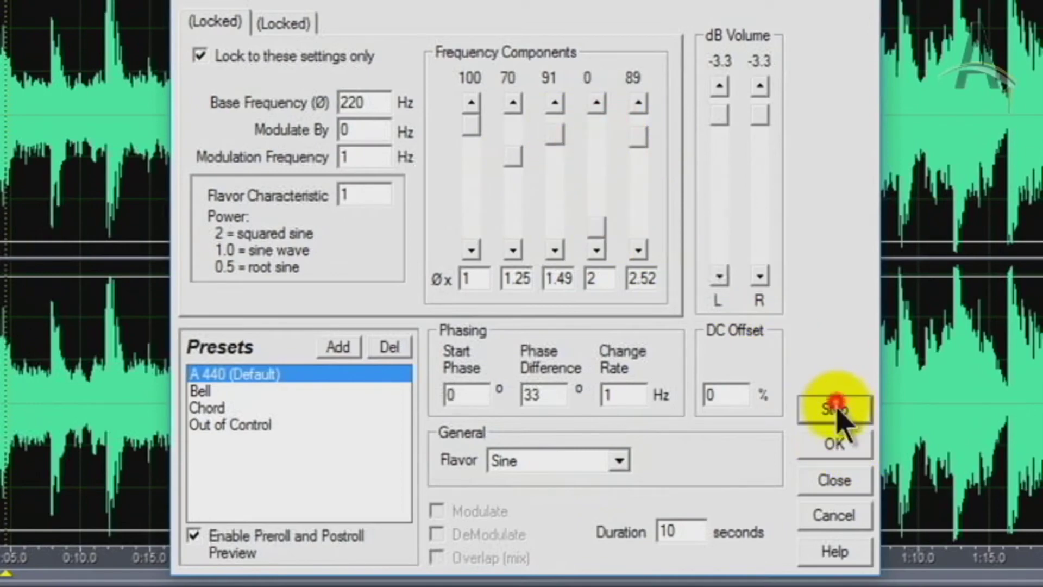
click(835, 514)
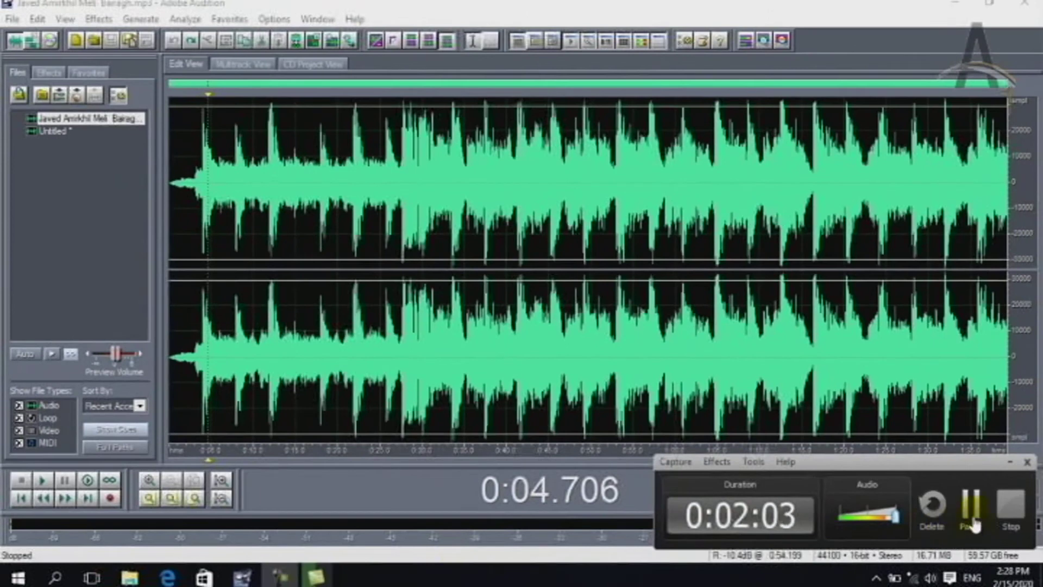
Look through the Generate menu items, then move over to the Analyze menu
click(1012, 462)
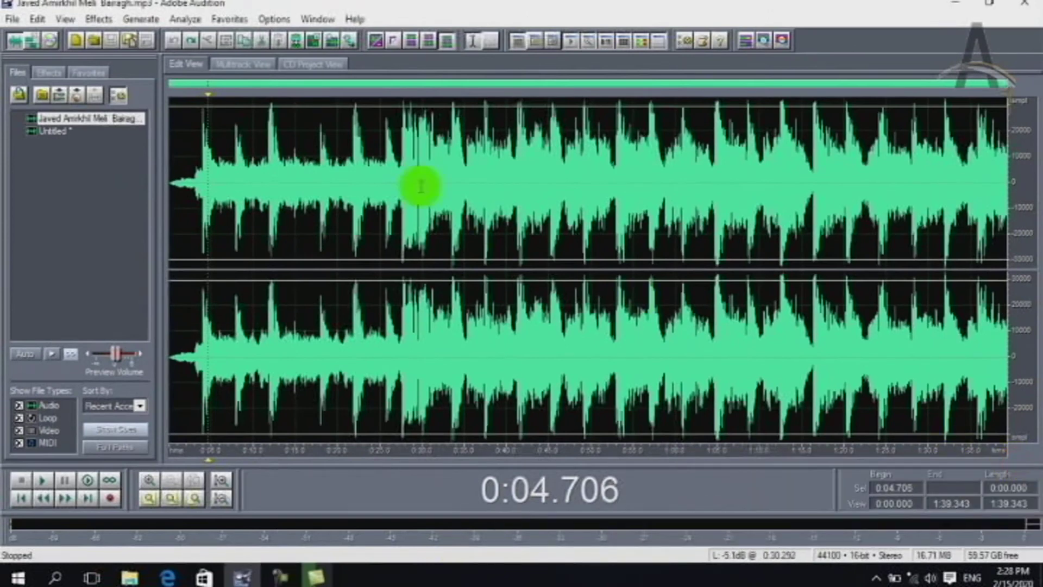
click(129, 28)
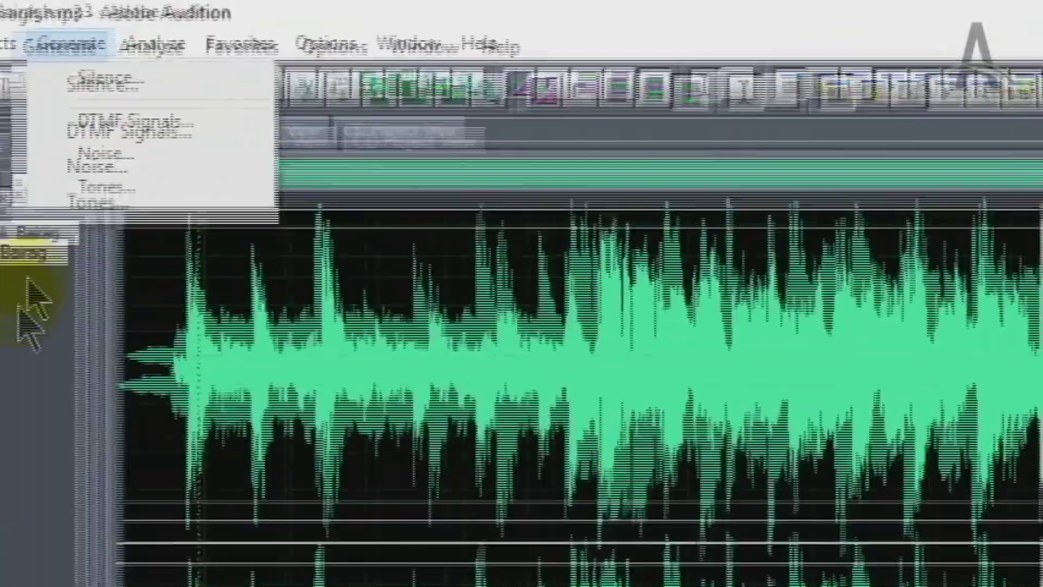
mouse_move(152, 45)
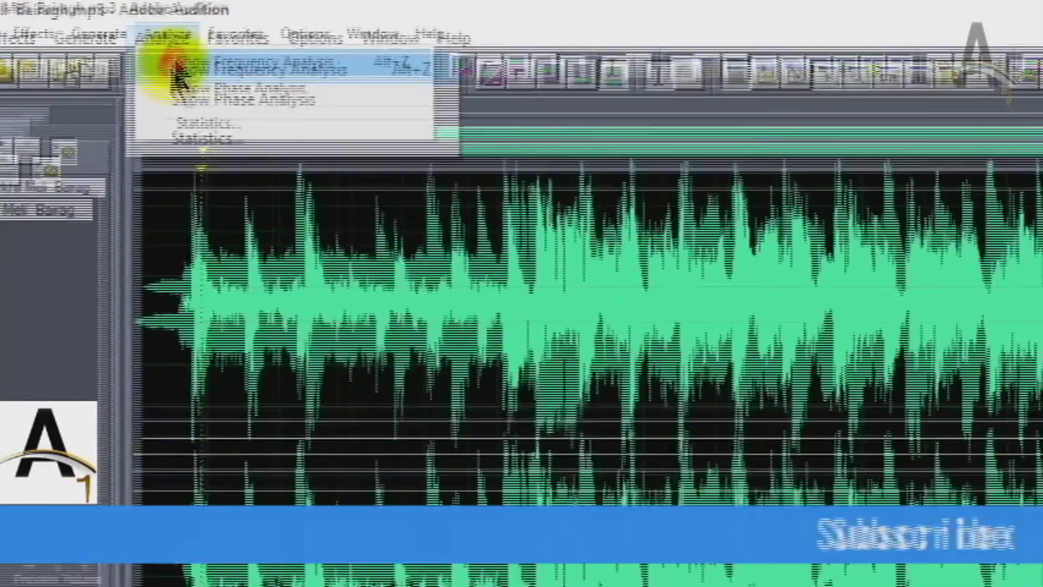
Show the frequency analysis as Area (Right on top), then Area (Left on top), and close it
click(146, 103)
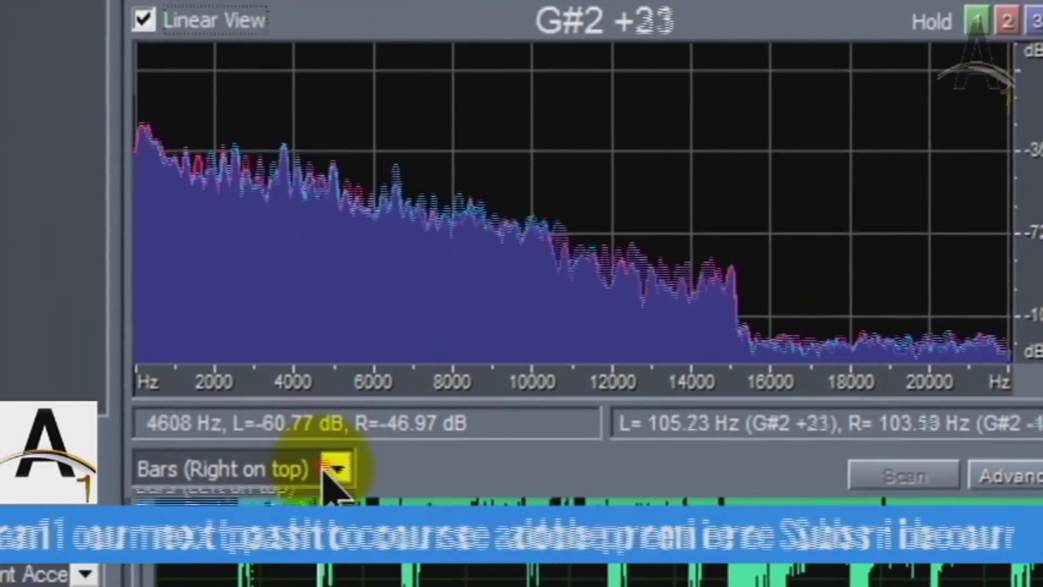
click(340, 545)
click(253, 471)
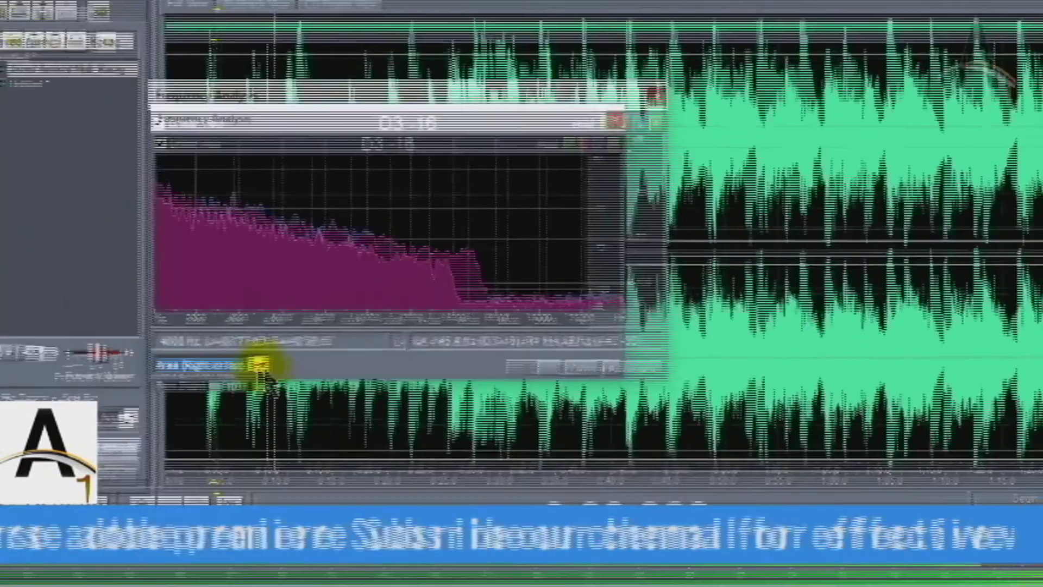
click(331, 386)
click(219, 389)
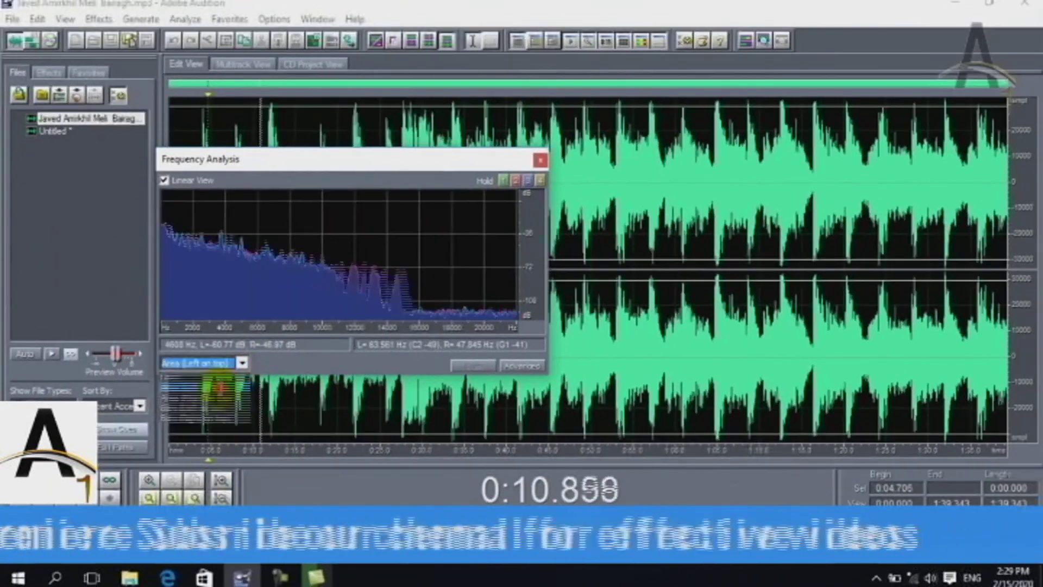
click(540, 161)
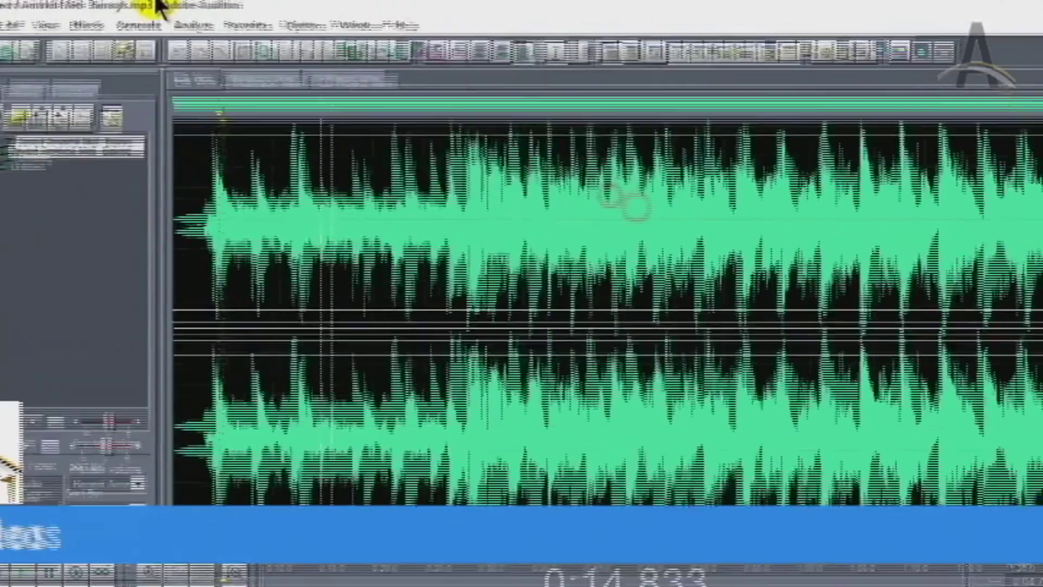
click(206, 36)
click(193, 91)
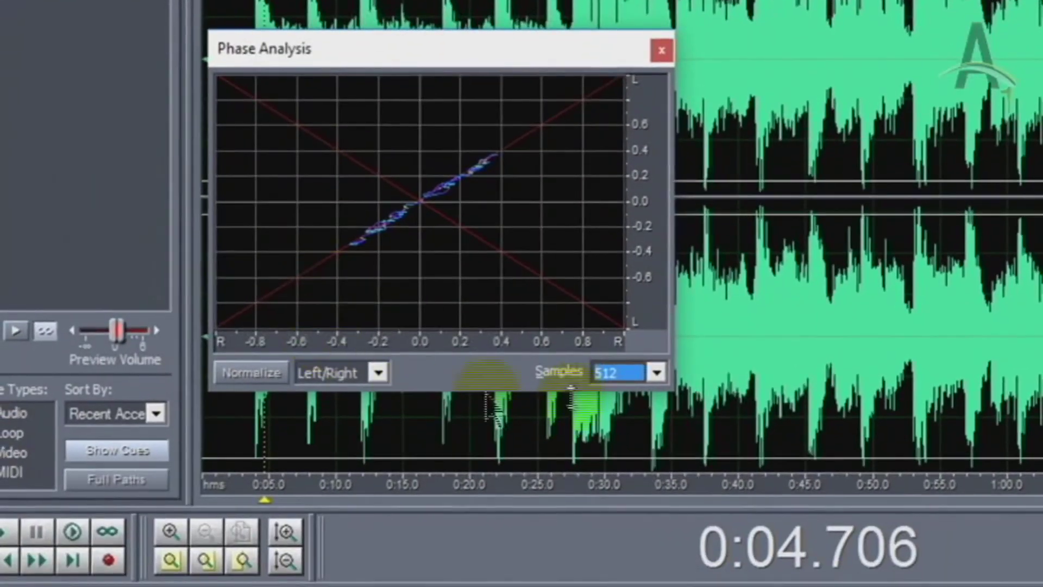
key(space)
key(space)
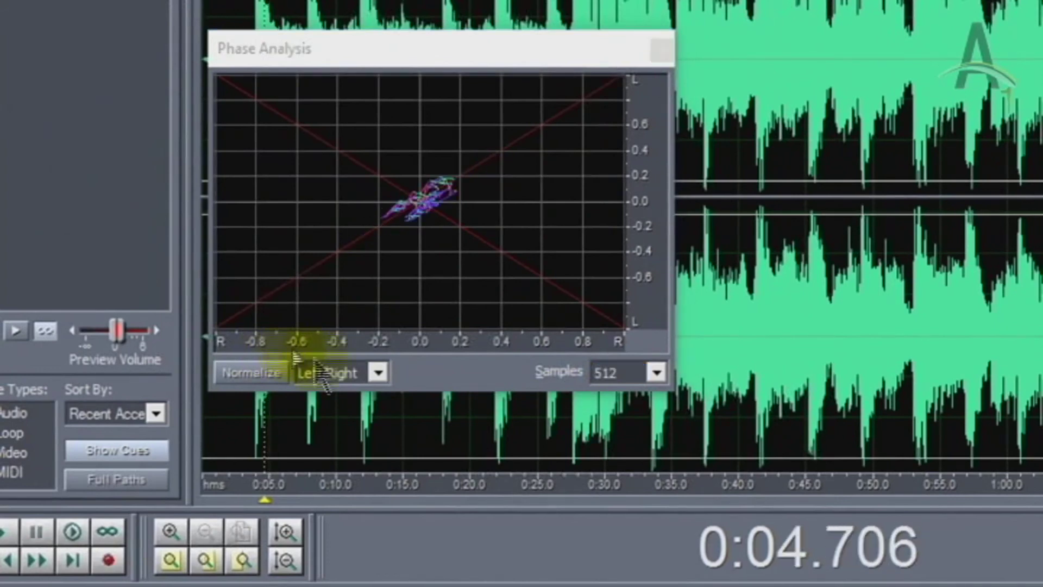
click(379, 373)
click(346, 406)
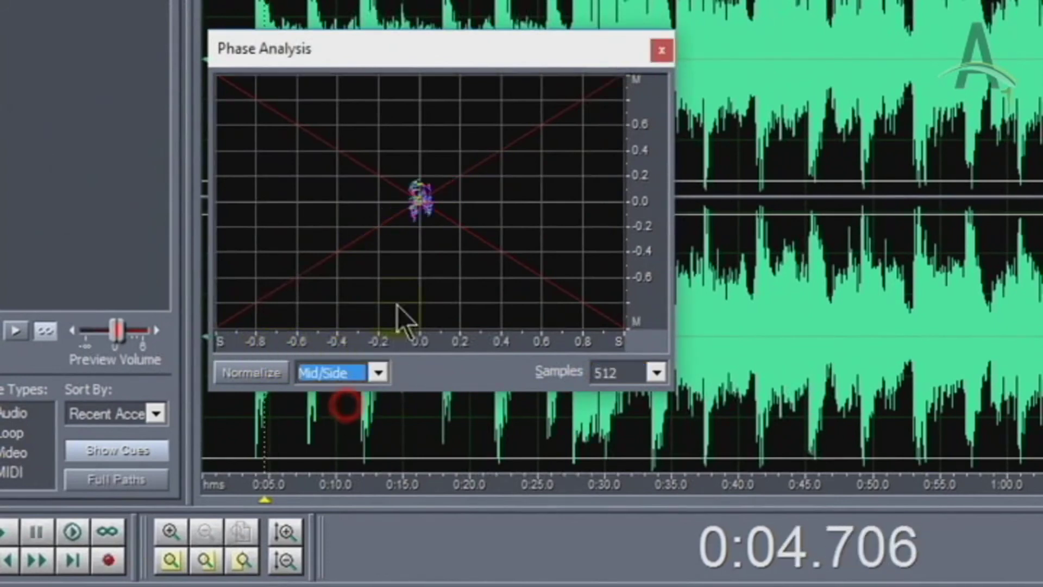
key(space)
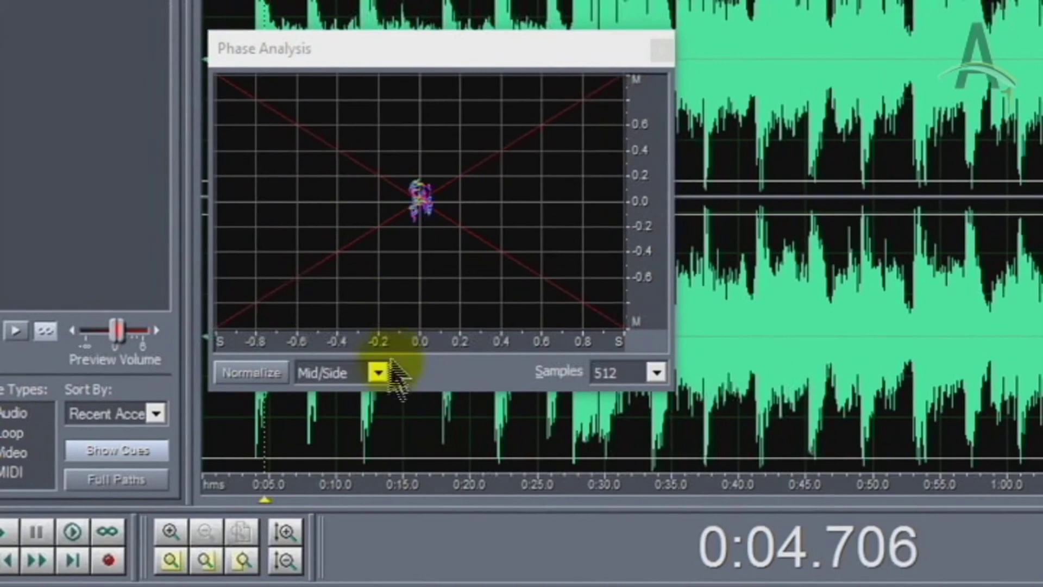
click(380, 371)
click(343, 393)
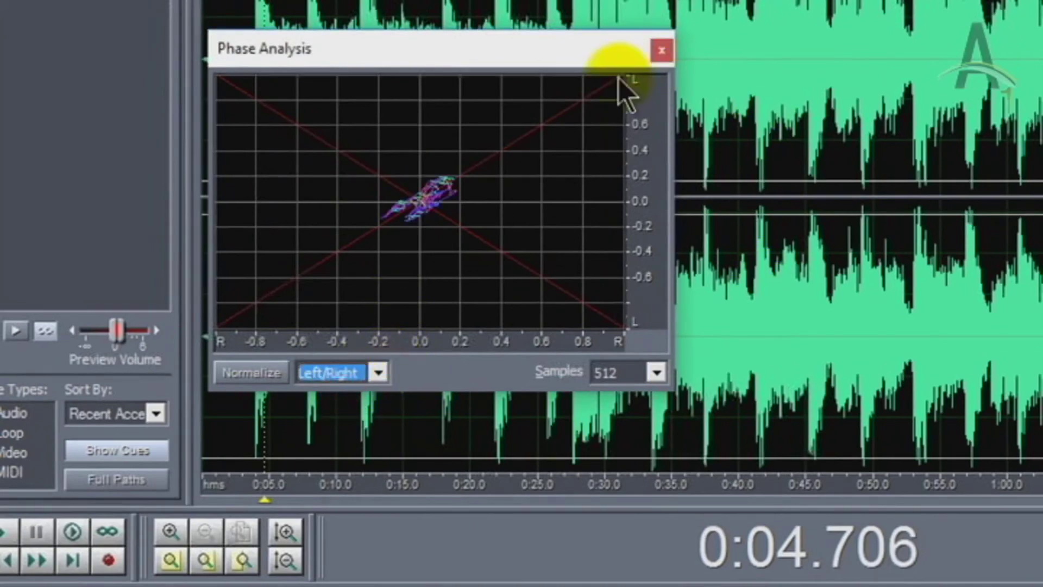
click(662, 51)
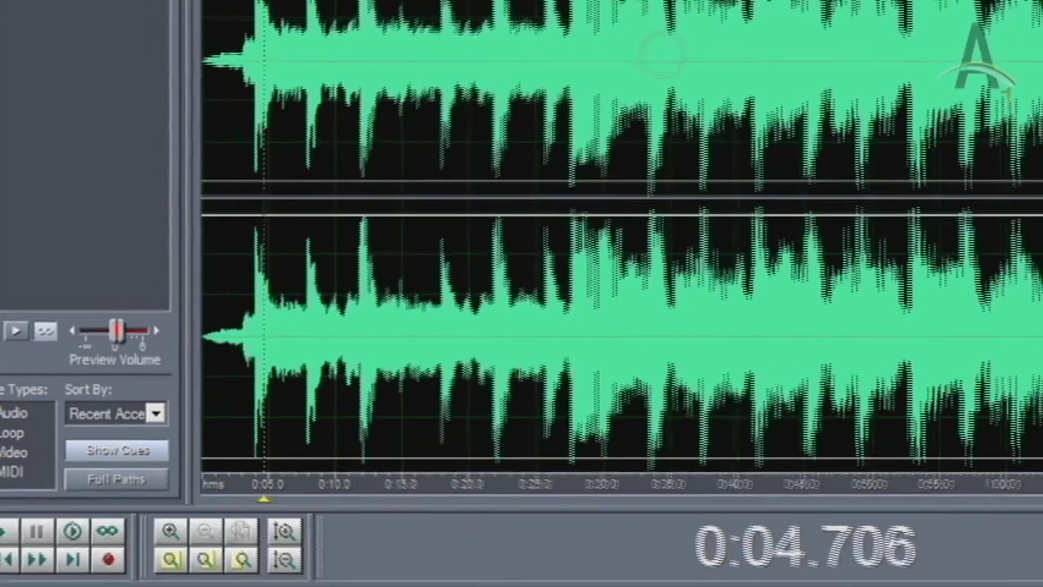
click(185, 18)
click(210, 56)
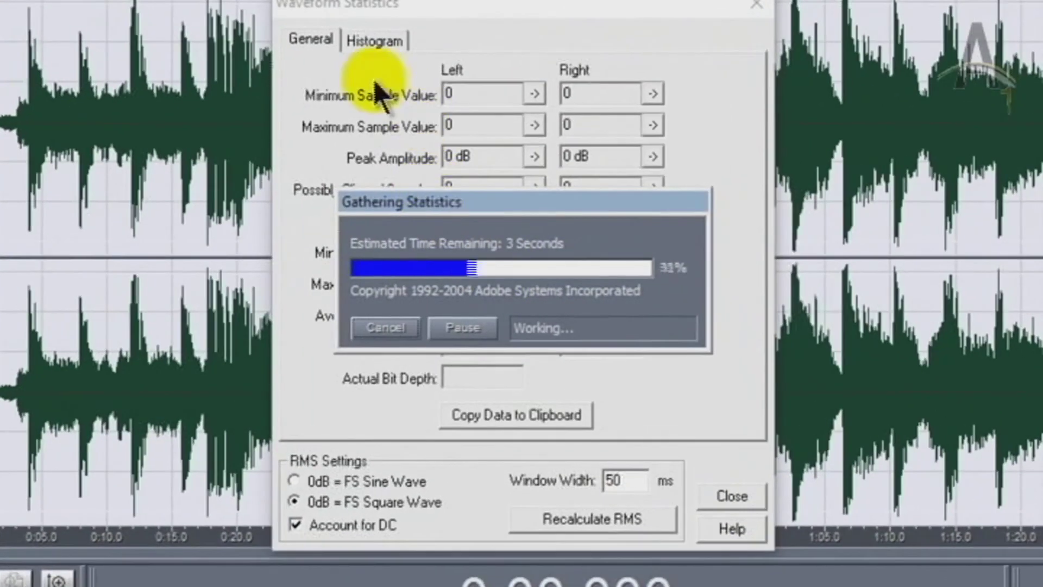
click(374, 42)
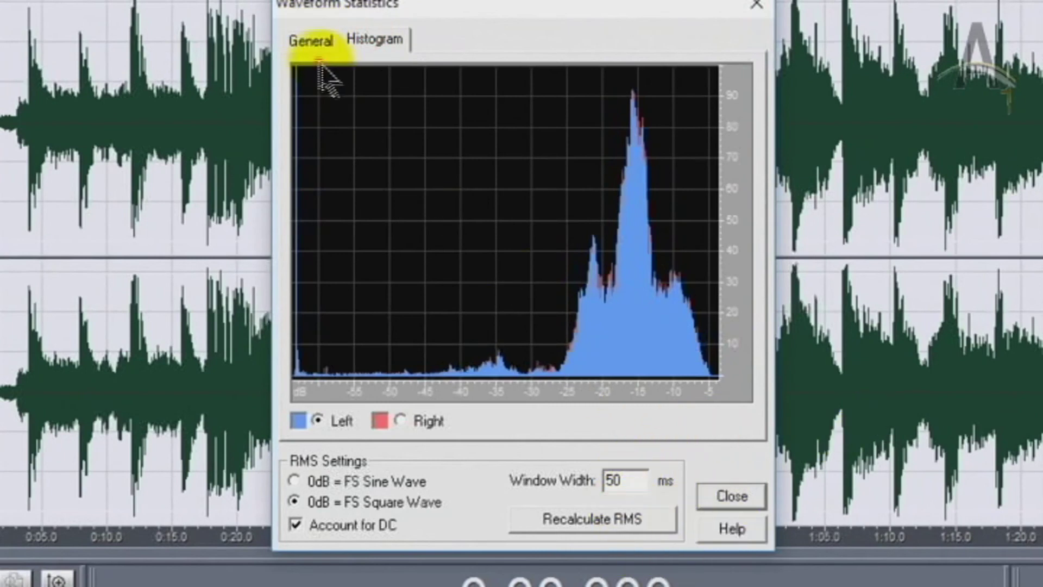
click(308, 41)
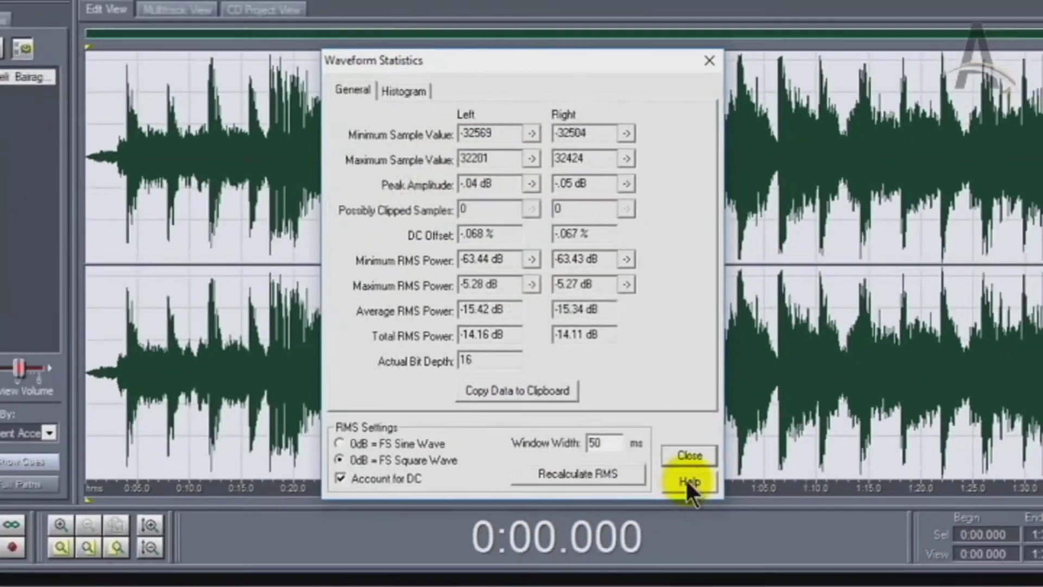
click(689, 455)
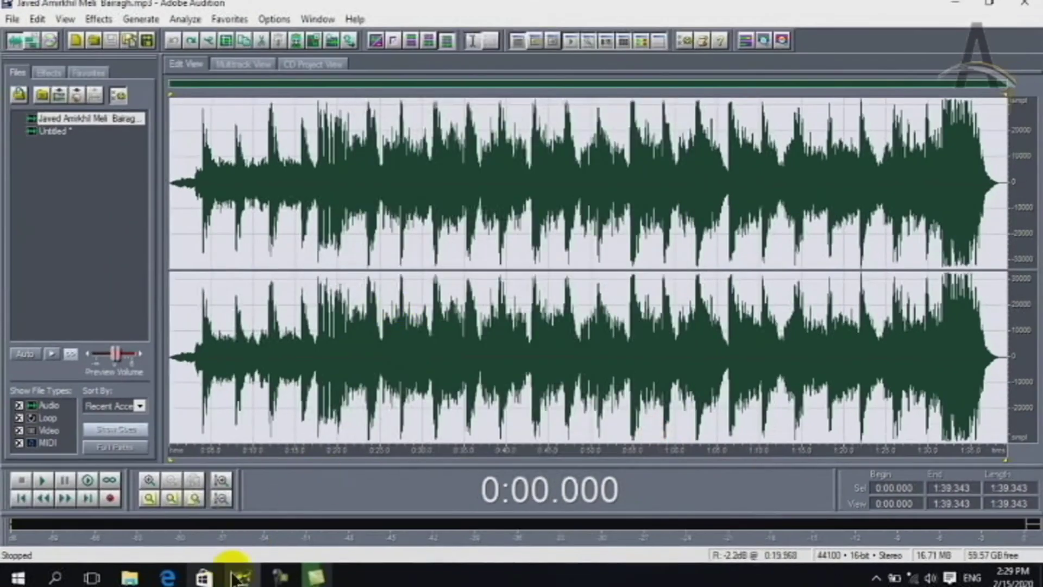
click(220, 20)
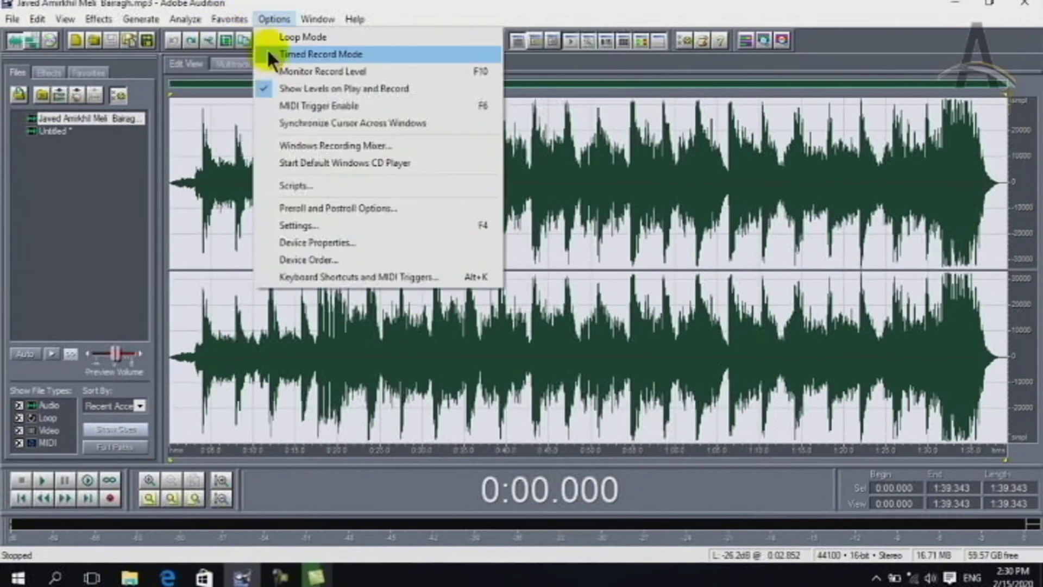
mouse_move(185, 18)
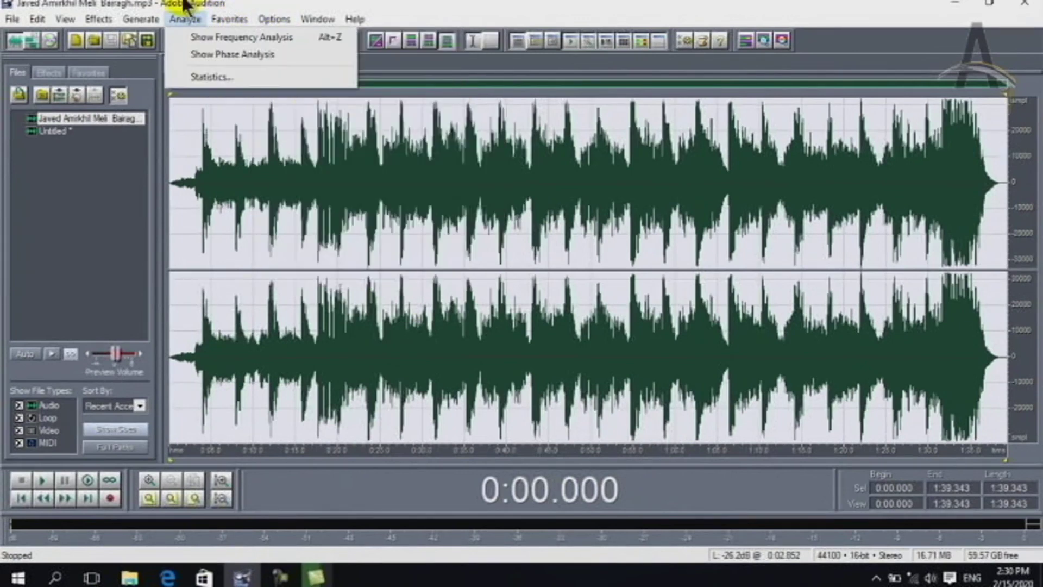
click(279, 577)
click(973, 529)
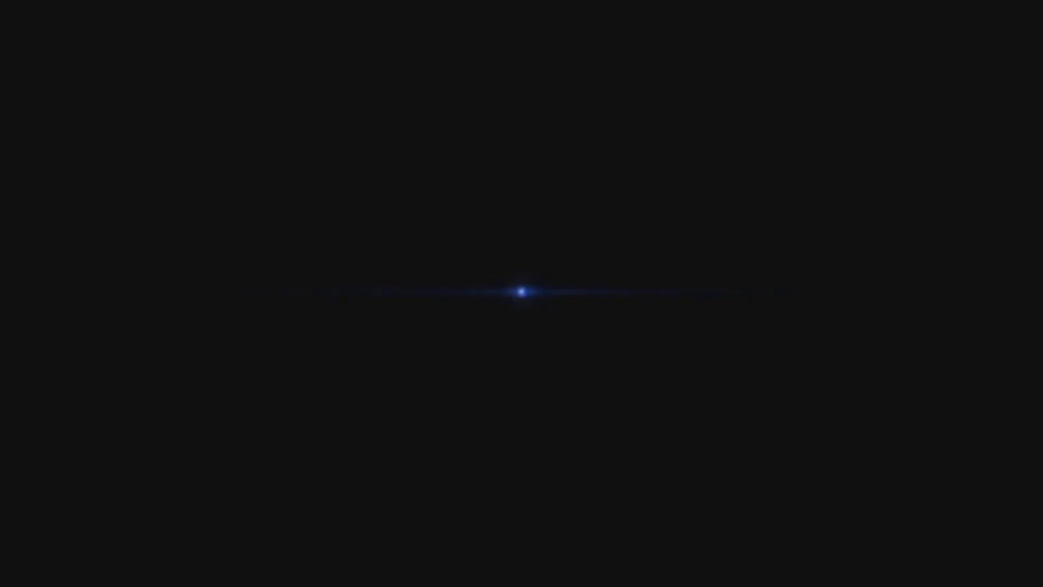